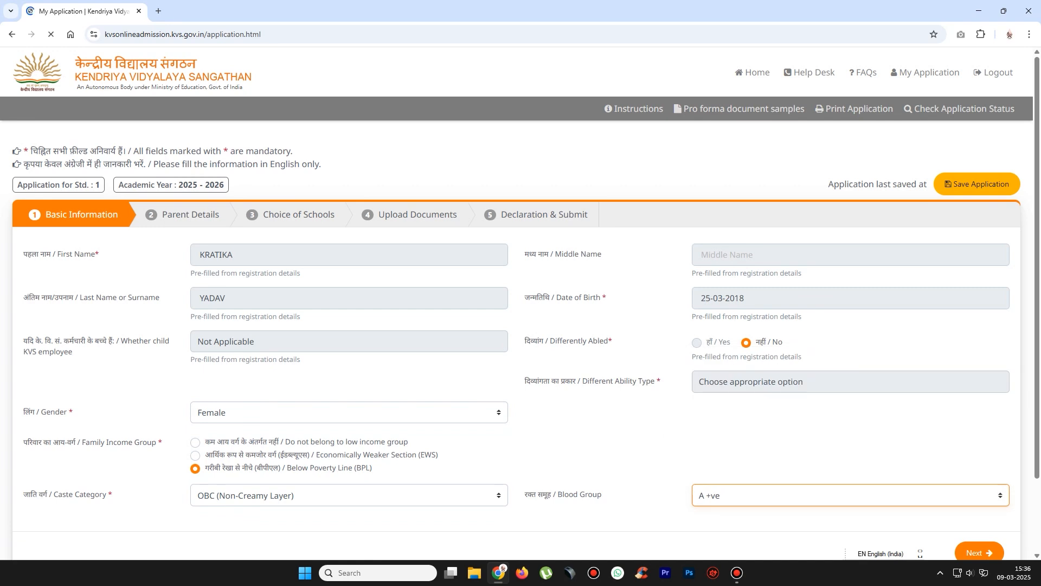
# - Reveal the BPL certificate fields and set the Date of Issue to 01-01-2013
pyautogui.scroll(-2, 520, 304)
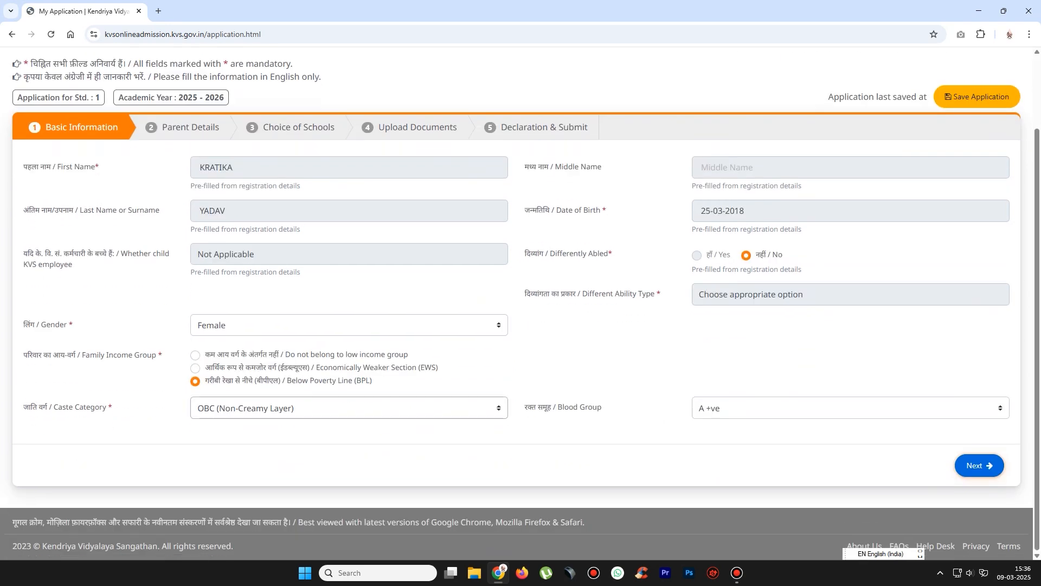
pyautogui.click(979, 465)
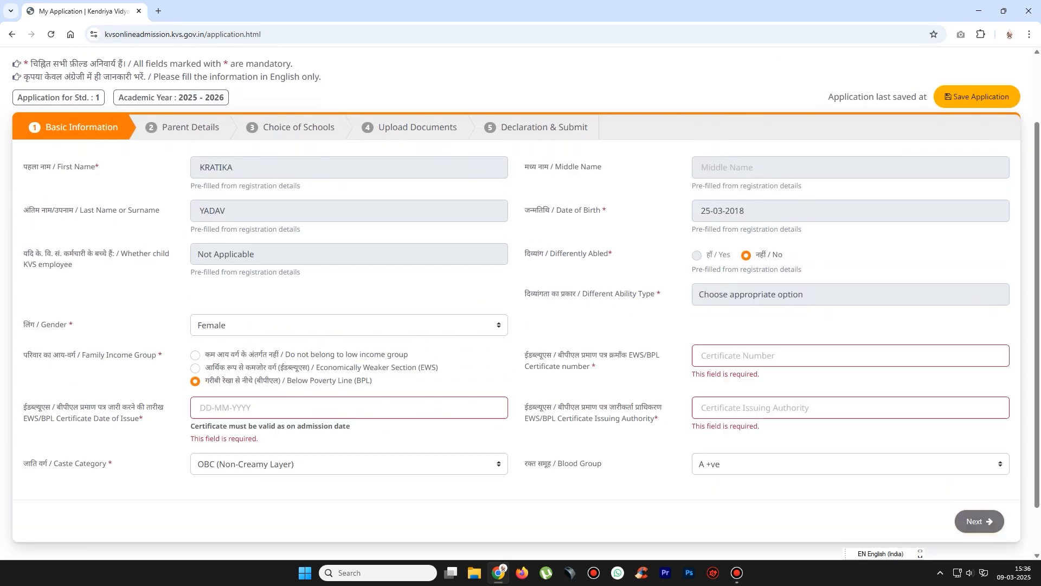
pyautogui.click(199, 407)
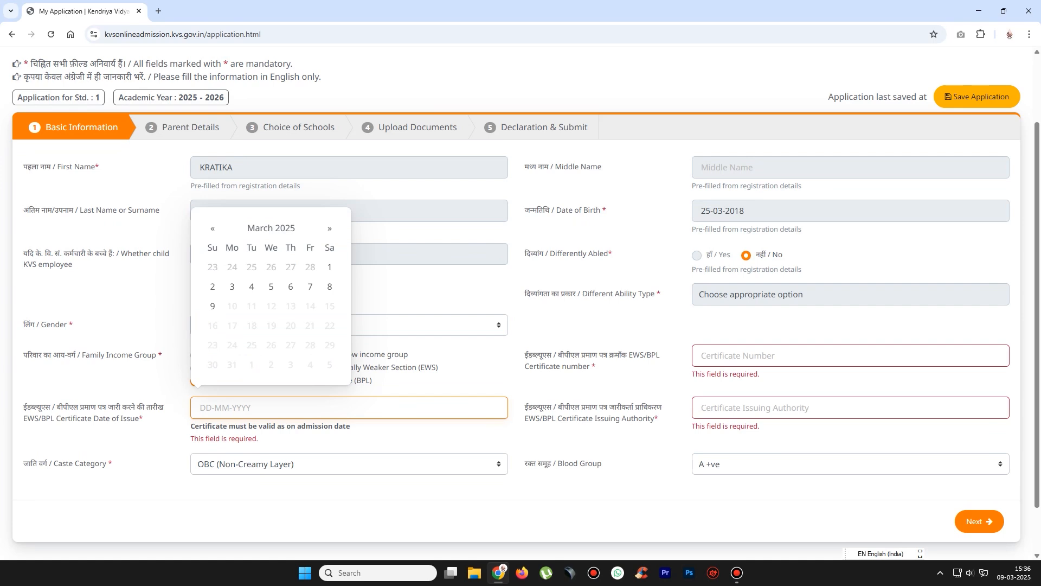
pyautogui.click(200, 407)
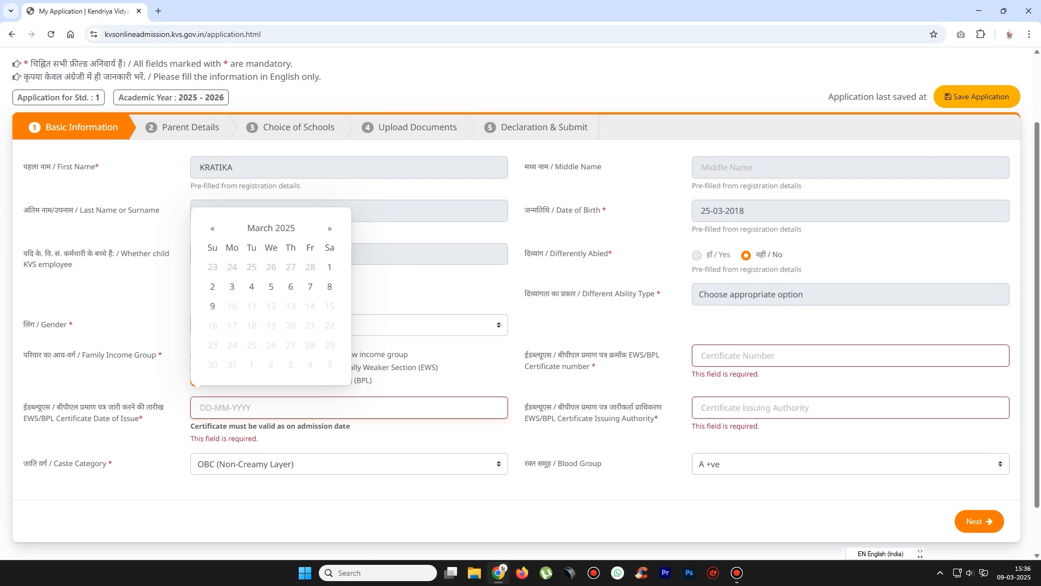
# - Enter the BPL certificate number and issuing authority DISTRICT SUPPLY OFFICER, then continue to Parent Details
pyautogui.click(702, 355)
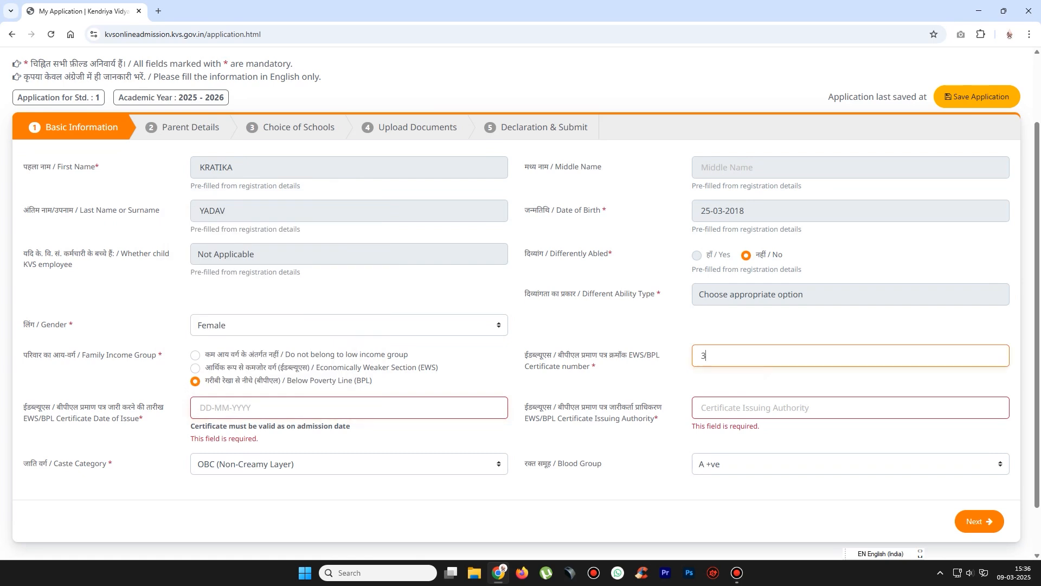
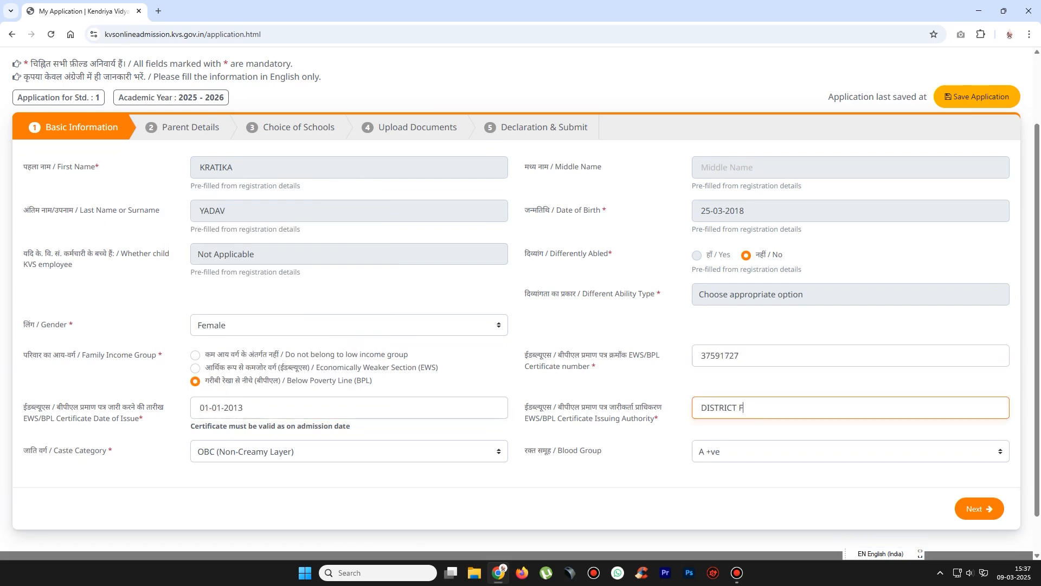
pyautogui.write('SUPPLY OFFICER')
pyautogui.click(979, 509)
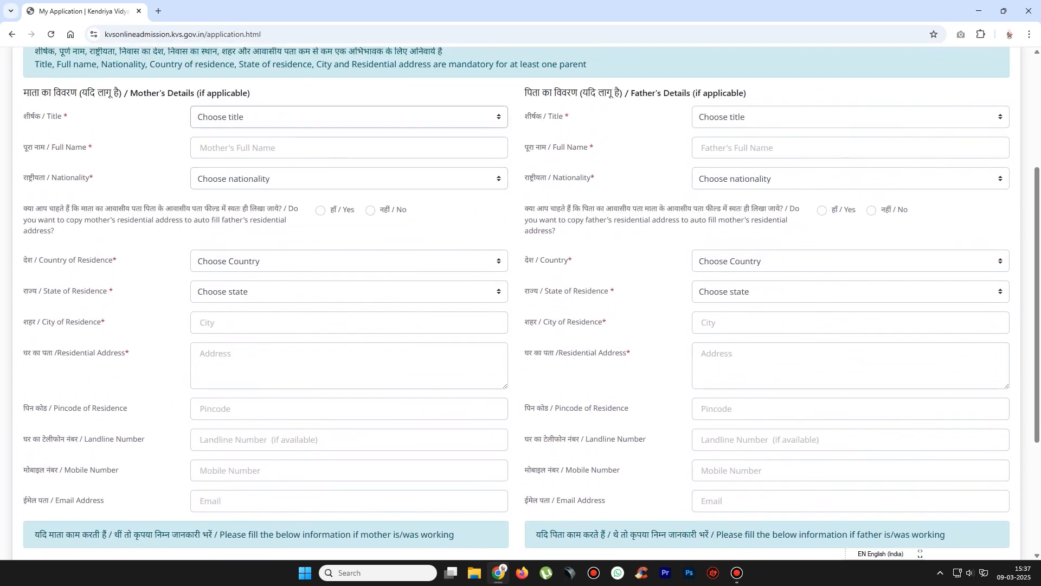
# - Set the mother's title to Mrs., enter her full name, and set nationality to Indian
pyautogui.click(349, 117)
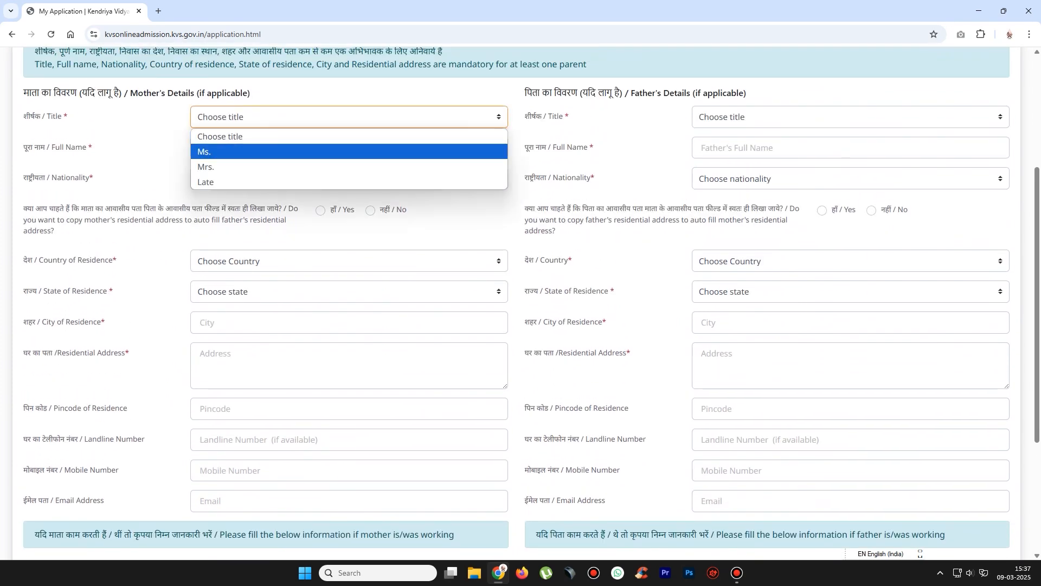
pyautogui.press('Down')
pyautogui.press('Tab')
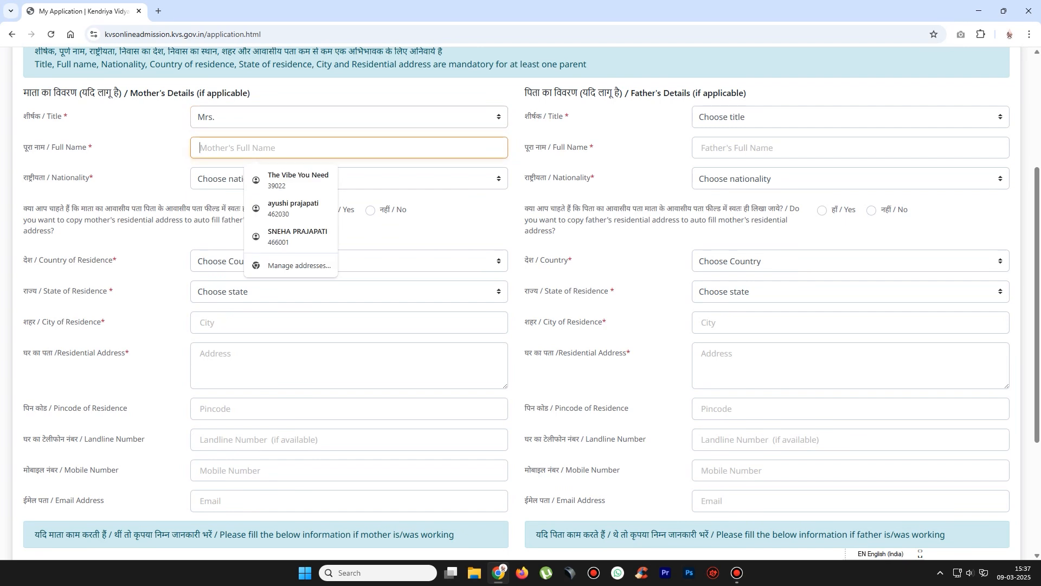
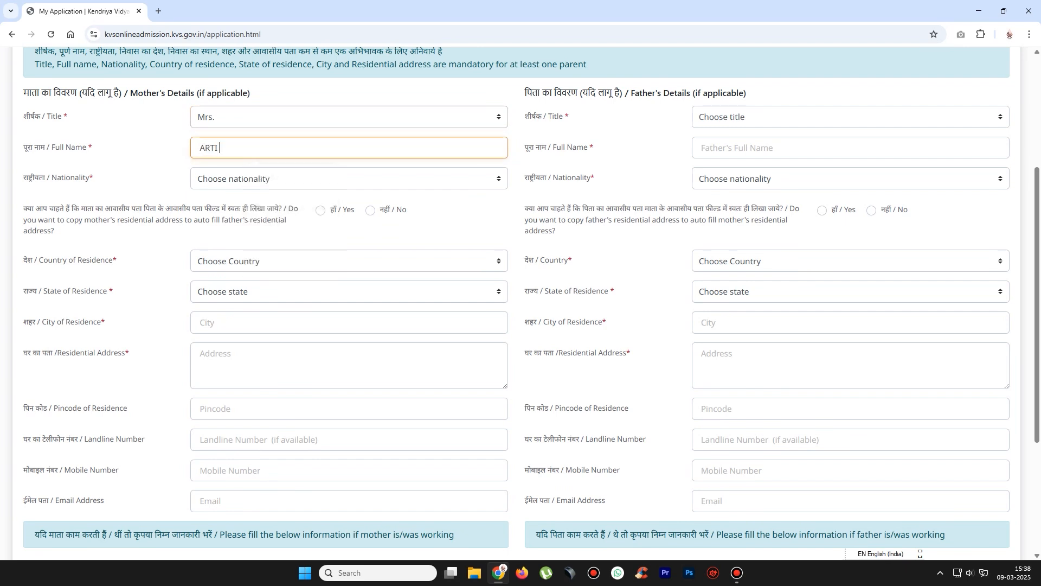
pyautogui.press('Tab')
pyautogui.press('i')
pyautogui.press('Tab')
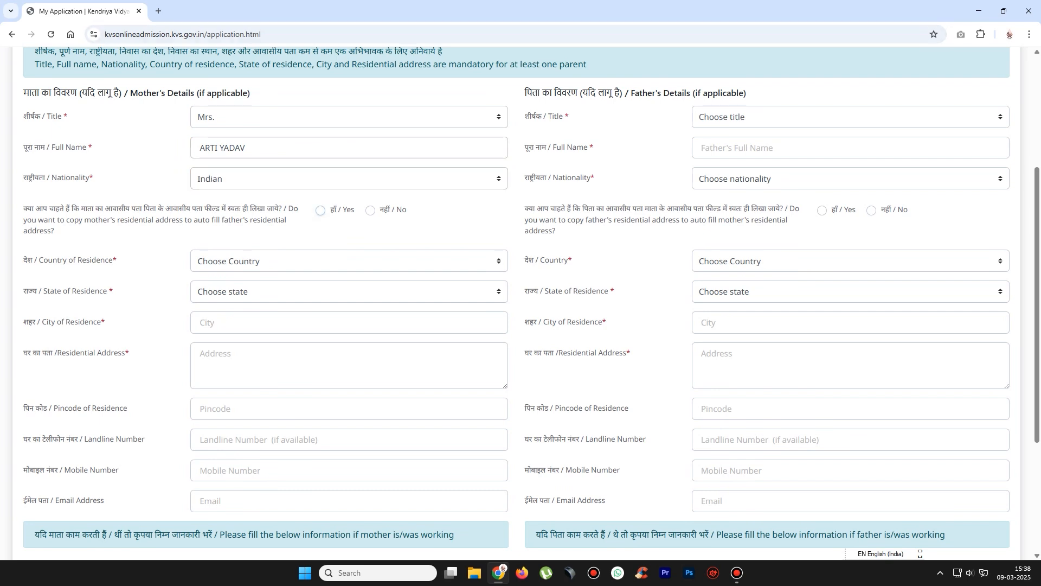
pyautogui.press('Tab')
# - Set the mother's residence to India, Madhya Pradesh, city BHOPAL
pyautogui.hotkey('alt', 'Down')
pyautogui.press('Down')
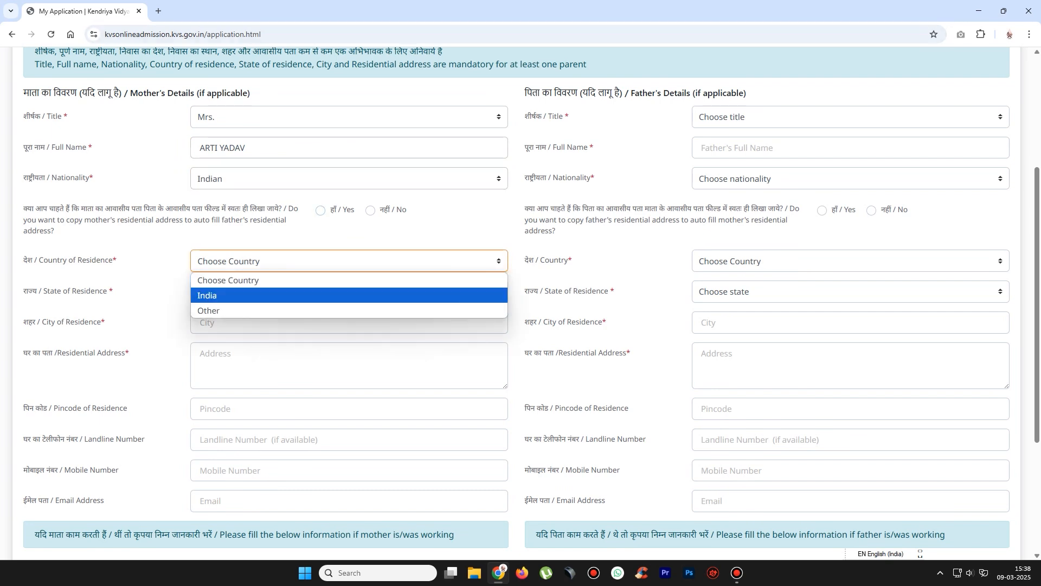
pyautogui.press('Return')
pyautogui.press('Tab')
pyautogui.press('m')
pyautogui.press('Tab')
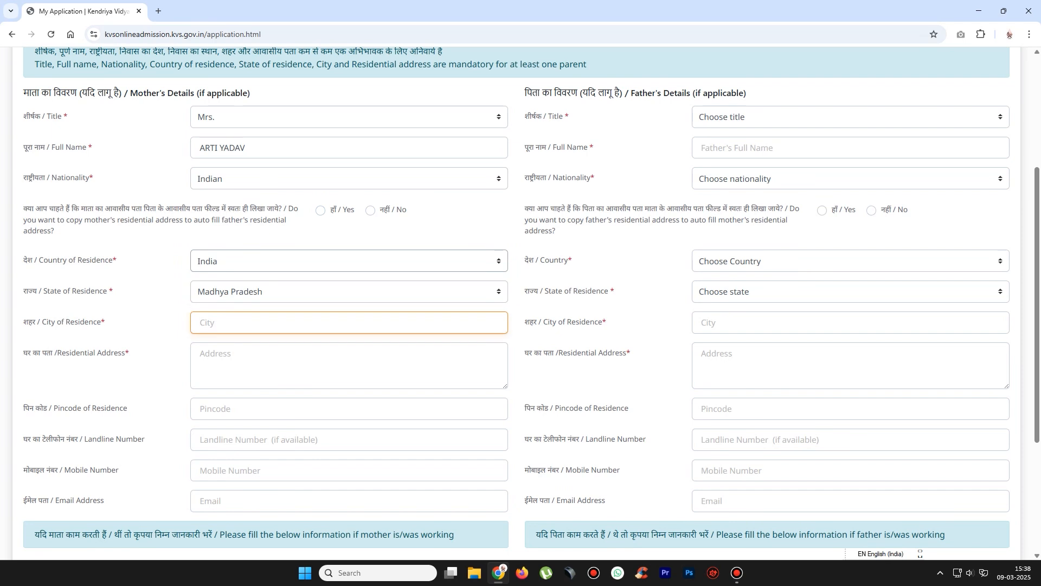
pyautogui.write('BHOPAL')
pyautogui.press('Tab')
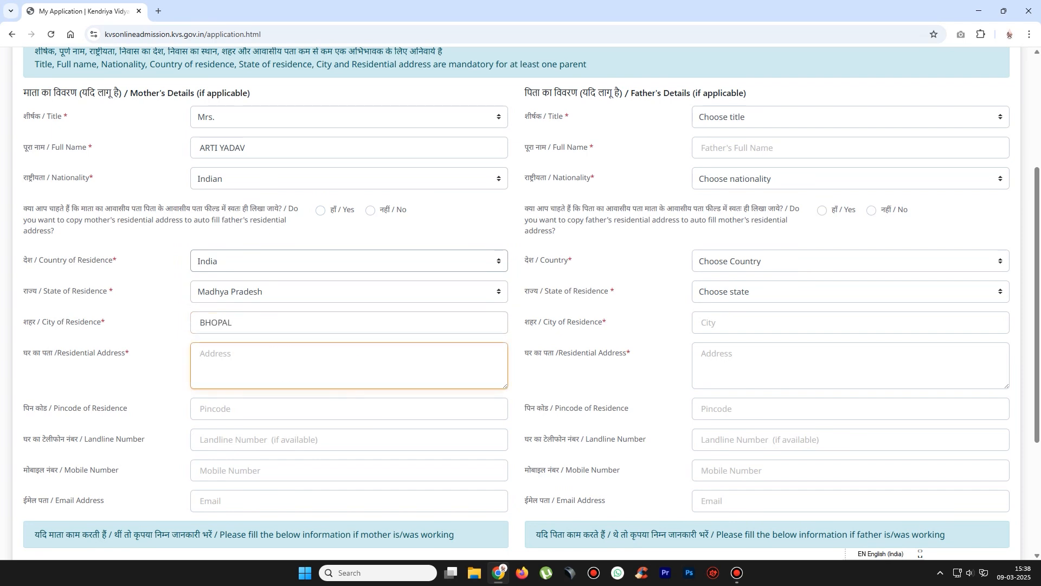
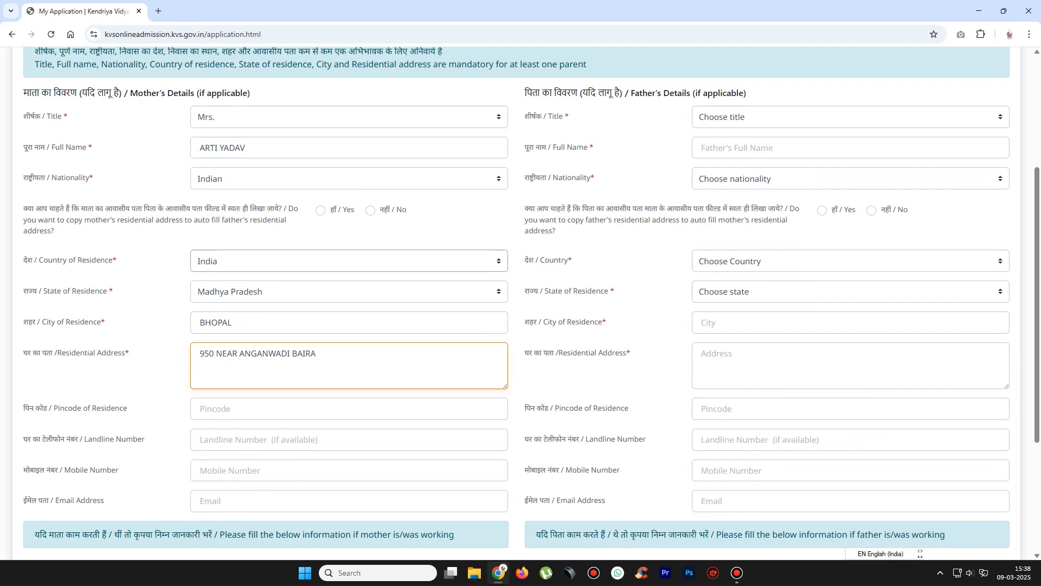
# - Enter the mother's residential address and continue to Choice of Schools
pyautogui.press('Tab')
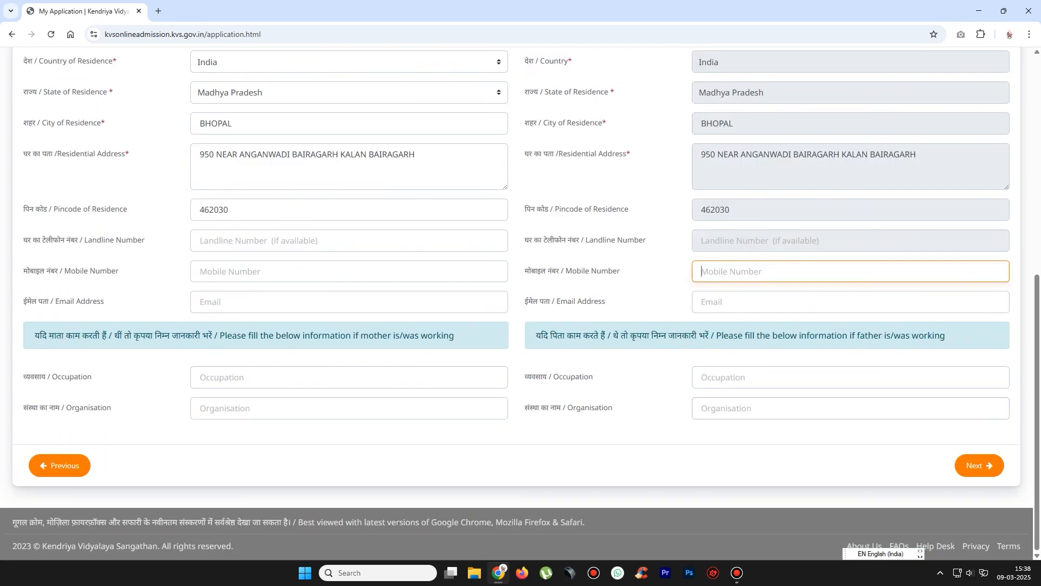
pyautogui.click(980, 465)
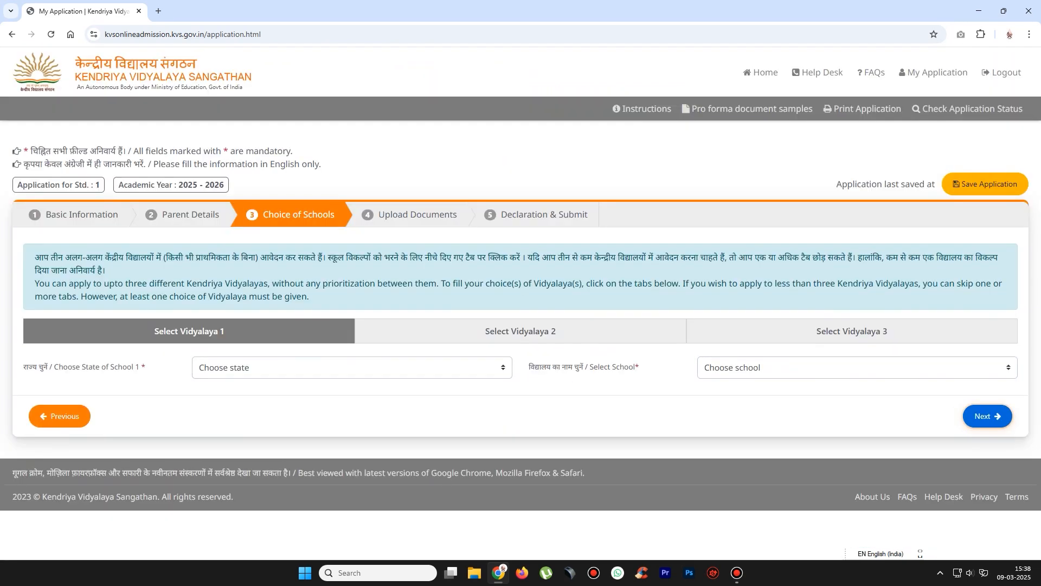
pyautogui.click(351, 367)
pyautogui.click(351, 367)
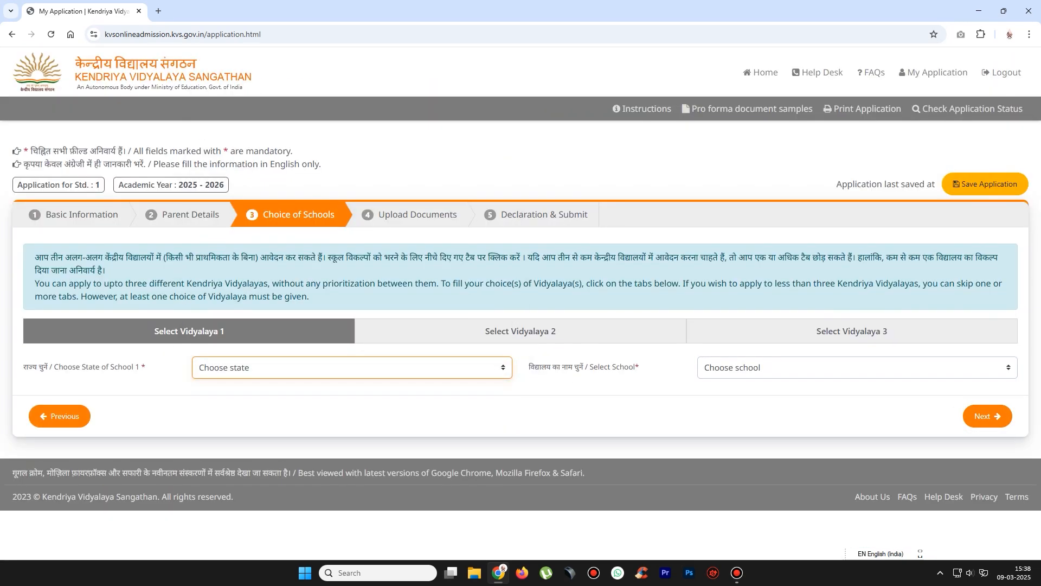
pyautogui.moveTo(35, 257); pyautogui.dragTo(275, 257)
pyautogui.click(275, 257)
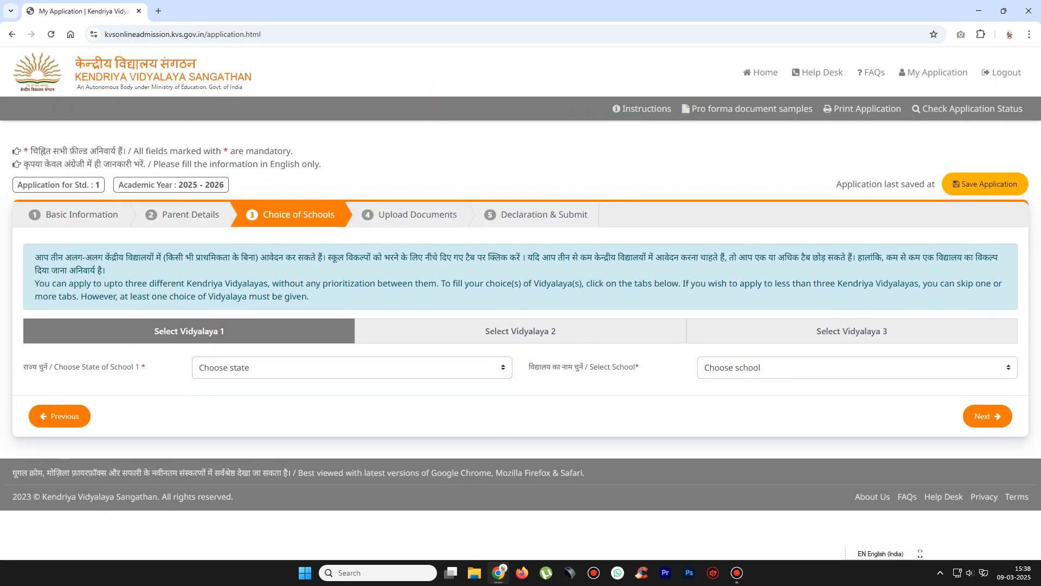
pyautogui.click(59, 416)
pyautogui.scroll(-5, 59, 416)
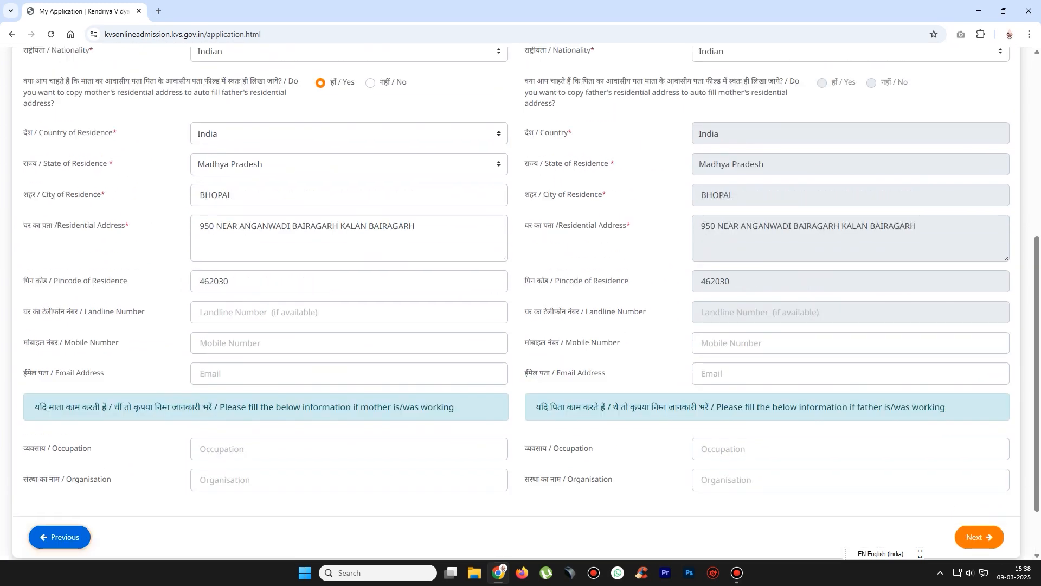
pyautogui.scroll(2, 520, 299)
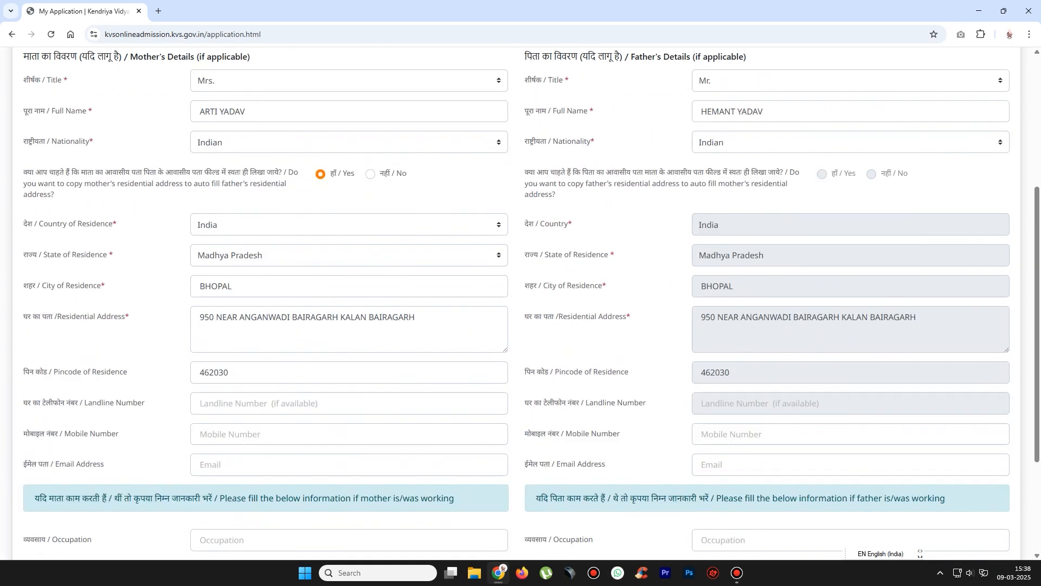
pyautogui.scroll(-3, 521, 303)
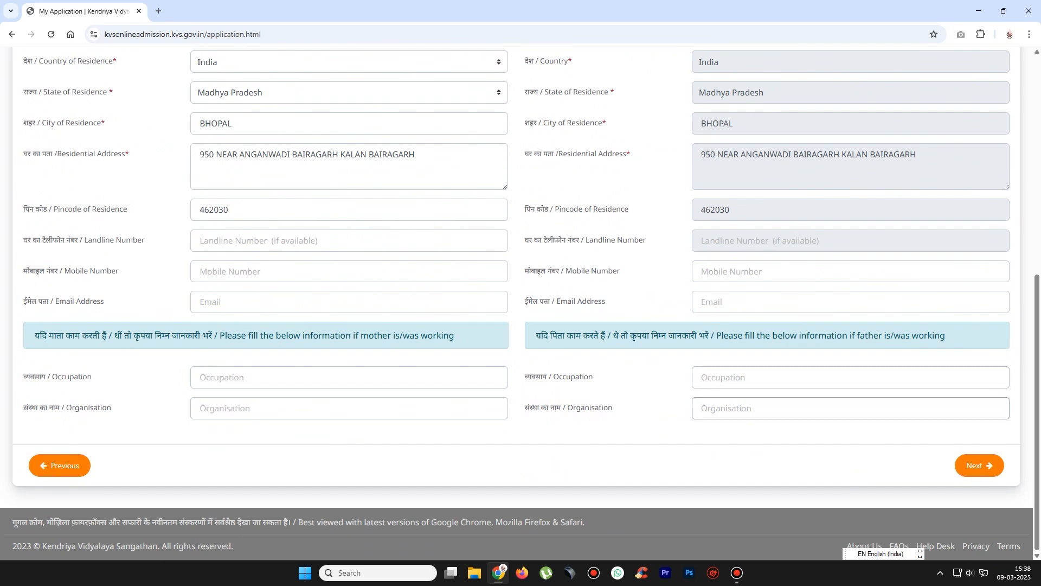
pyautogui.click(980, 465)
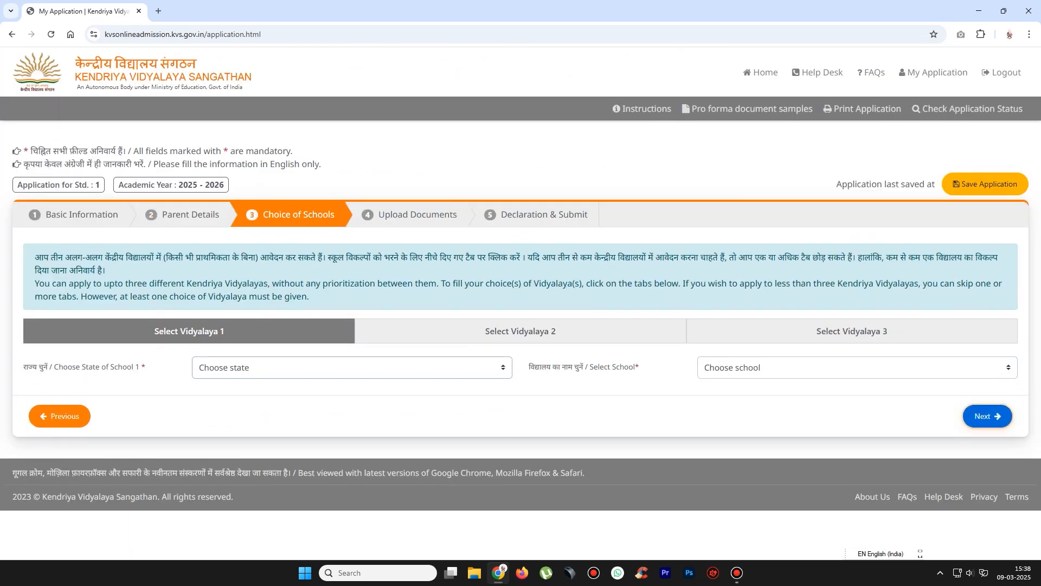
pyautogui.click(520, 331)
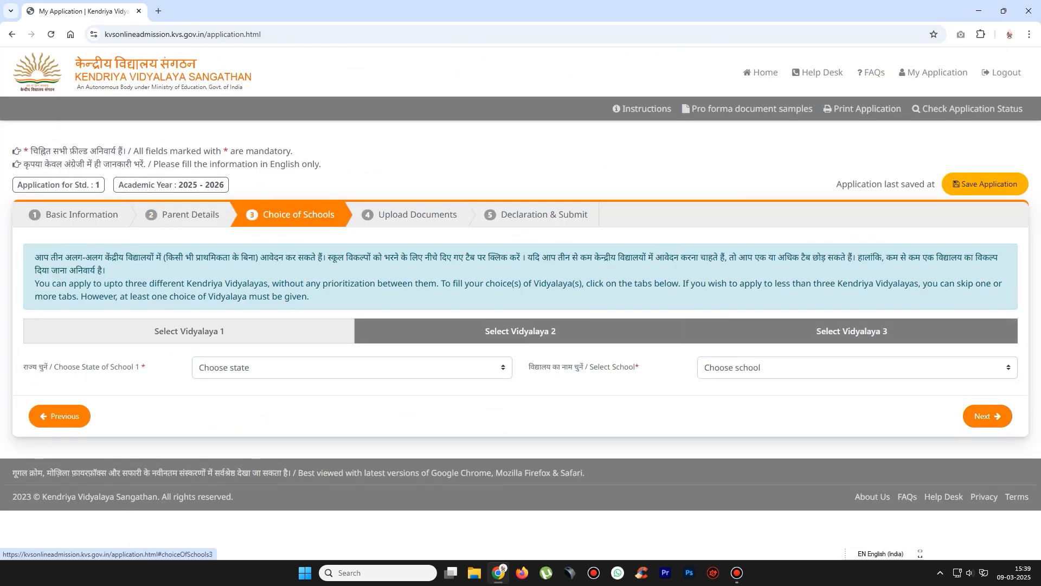
pyautogui.click(851, 330)
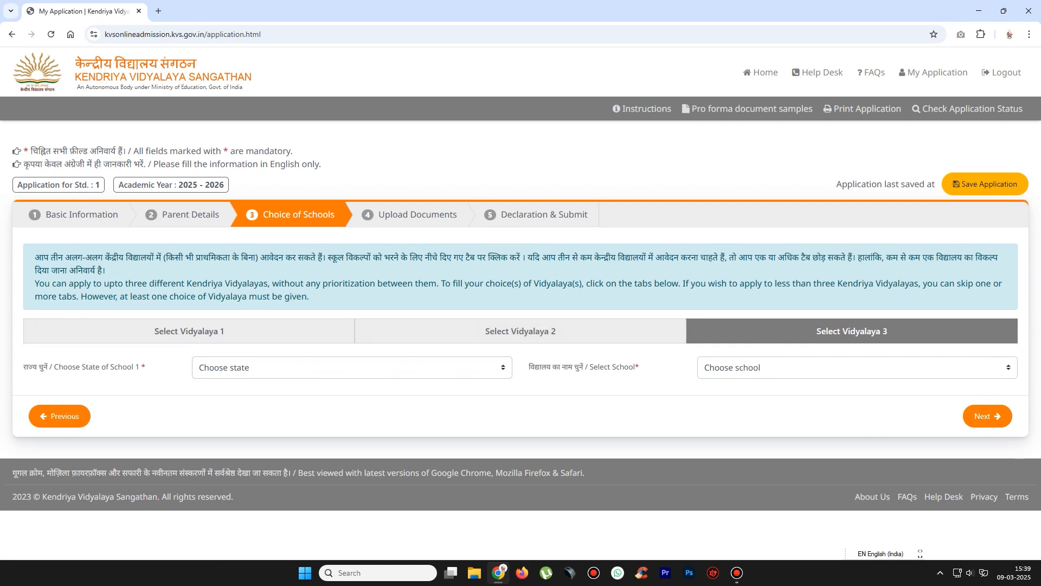
pyautogui.click(189, 331)
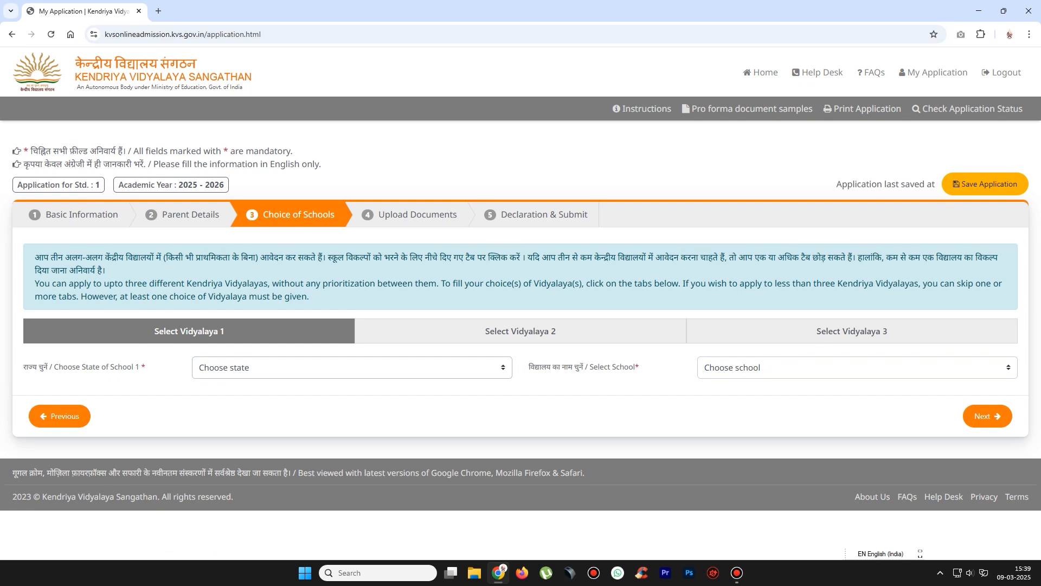
# - Set Vidyalaya 1's state to Madhya Pradesh and browse its school list to PM SHRI KV BAIRAGARH
pyautogui.click(351, 367)
pyautogui.press('m')
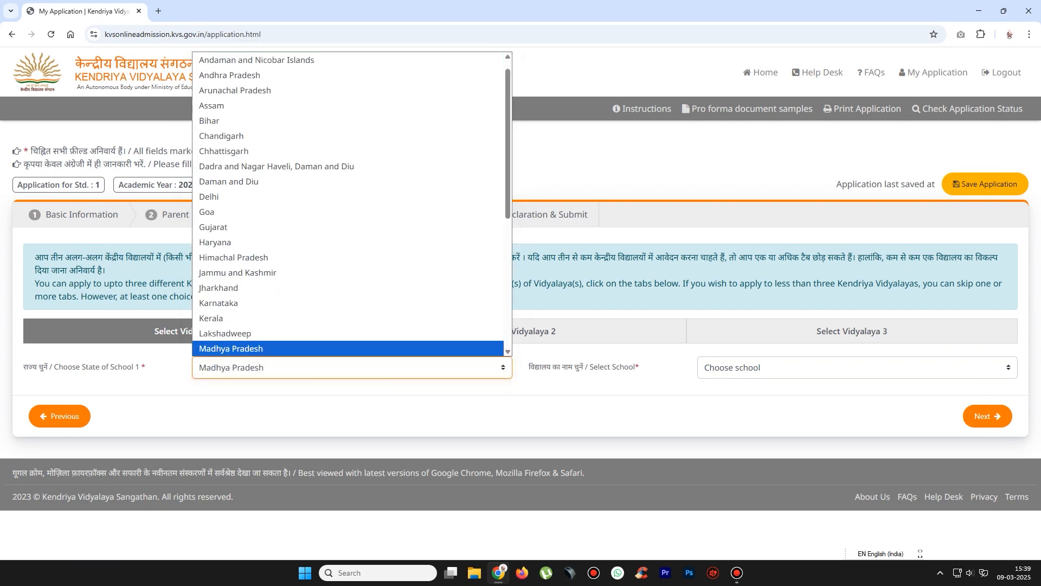
pyautogui.press('Return')
pyautogui.click(857, 367)
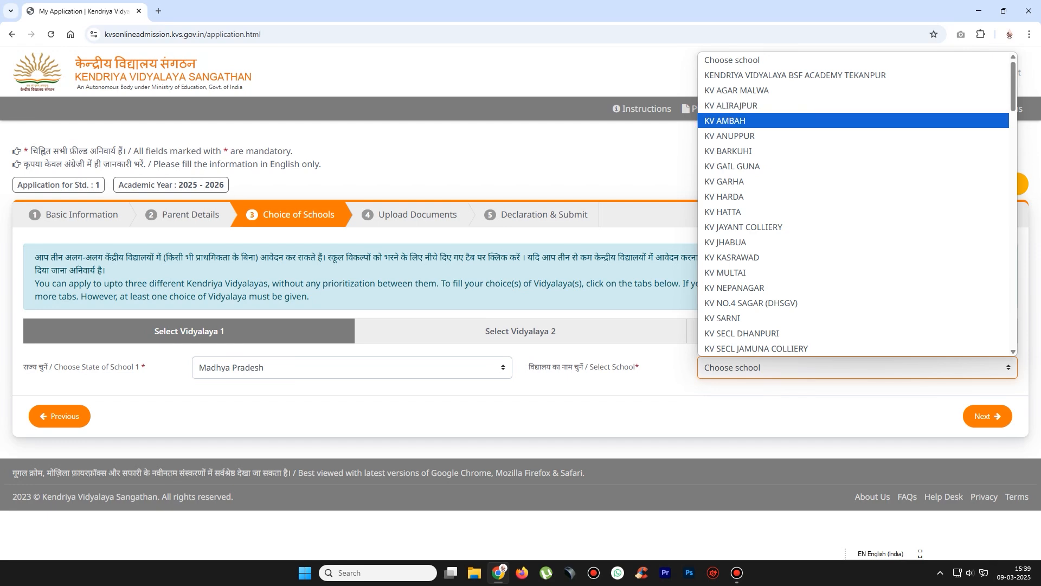
pyautogui.scroll(-1, 853, 242)
pyautogui.scroll(-10, 853, 242)
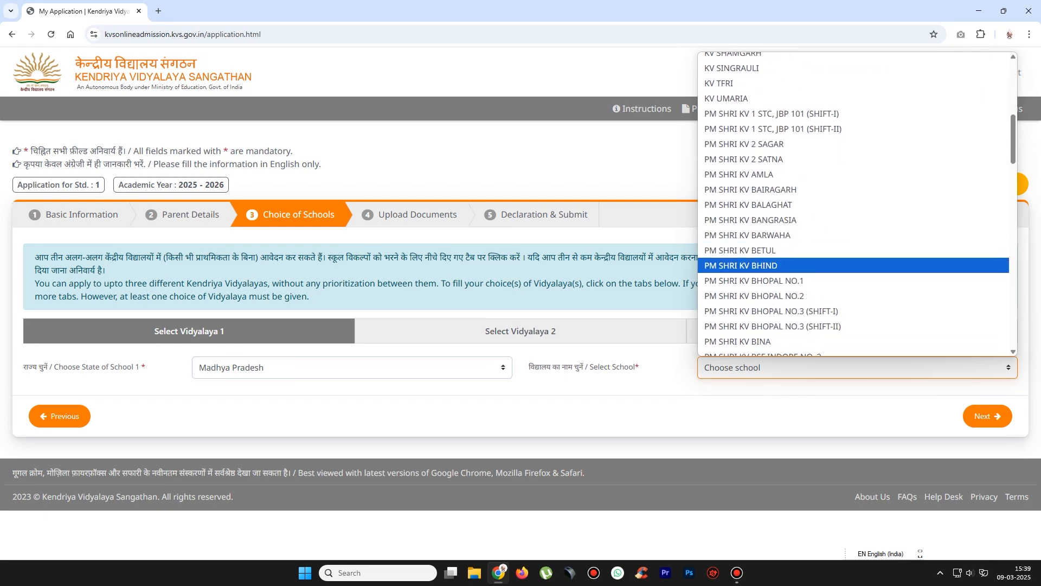
pyautogui.scroll(-5, 853, 241)
pyautogui.scroll(15, 853, 241)
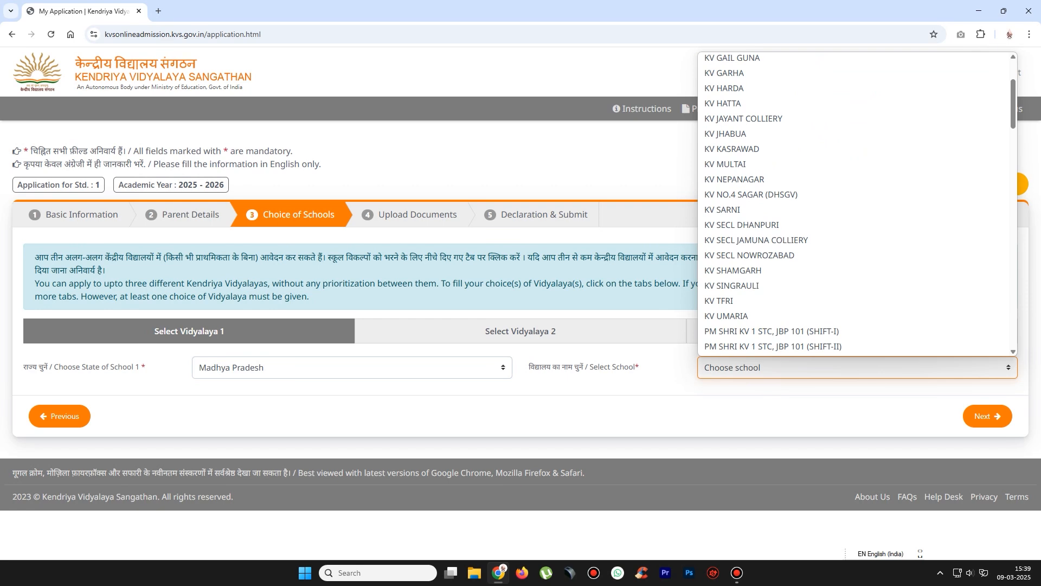
pyautogui.scroll(2, 853, 204)
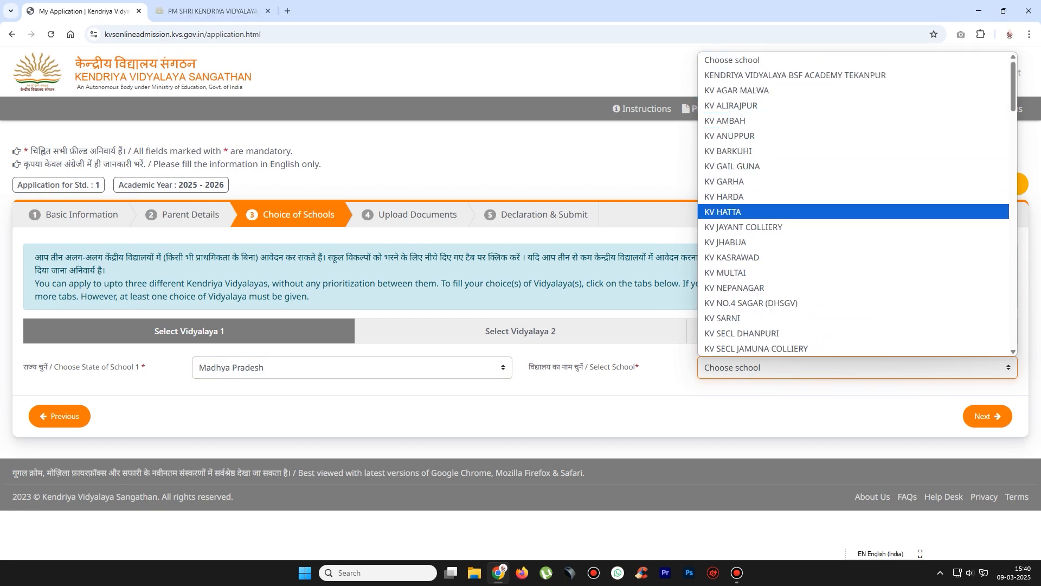
pyautogui.press('p')
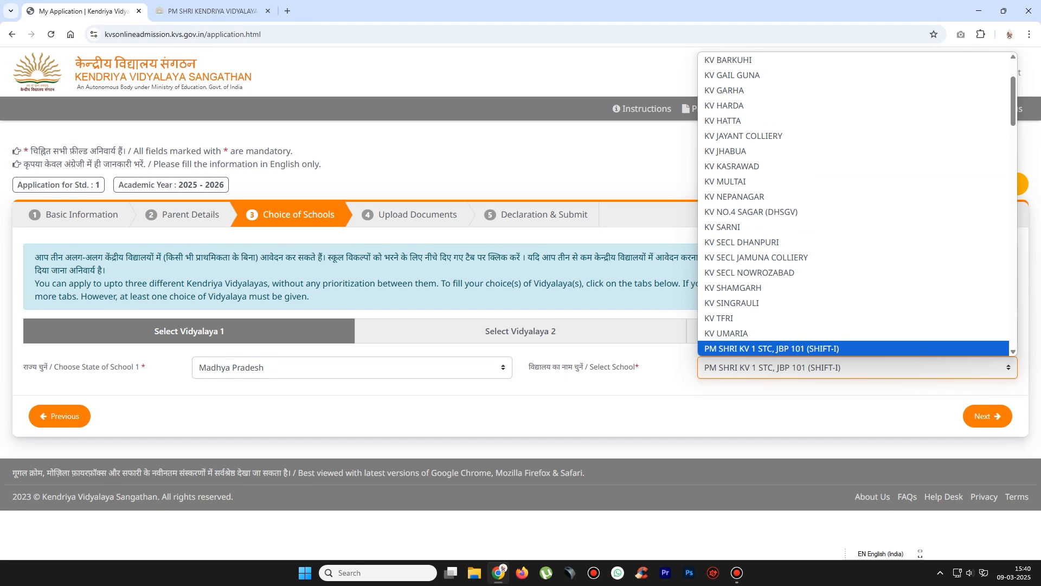
pyautogui.press('Down')
pyautogui.scroll(-5, 853, 216)
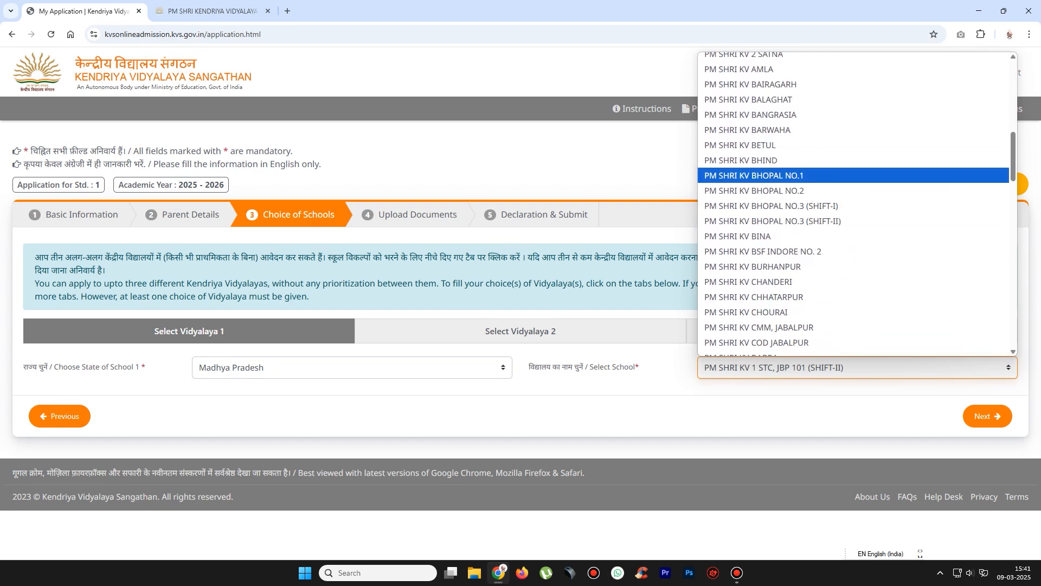
pyautogui.scroll(4, 853, 175)
# - Choose PM SHRI KV BAIRAGARH as first school with distance of 5 km or less
pyautogui.click(853, 300)
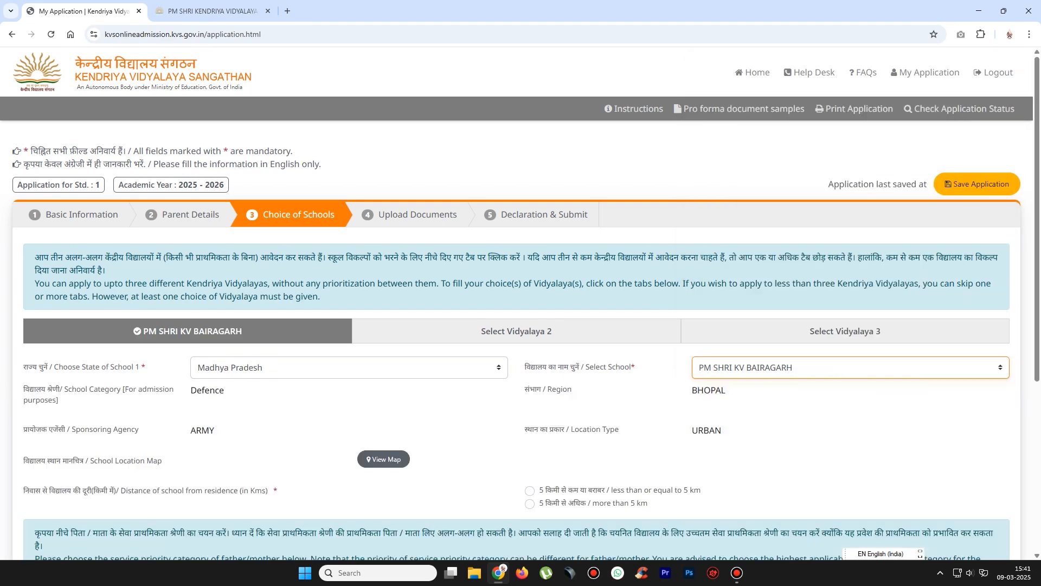
pyautogui.scroll(-3, 520, 304)
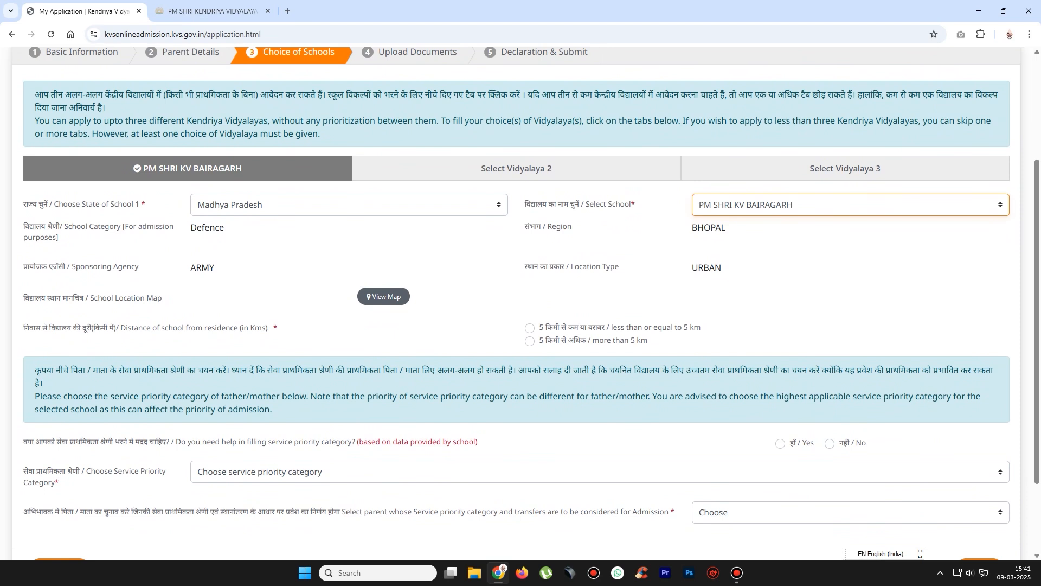
pyautogui.click(529, 328)
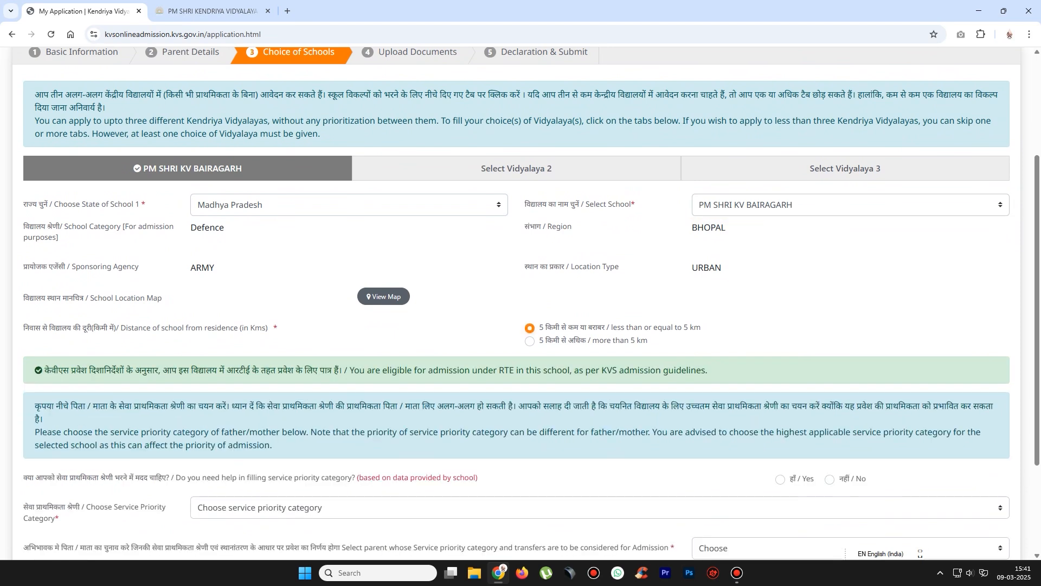
pyautogui.moveTo(43, 370); pyautogui.dragTo(708, 370)
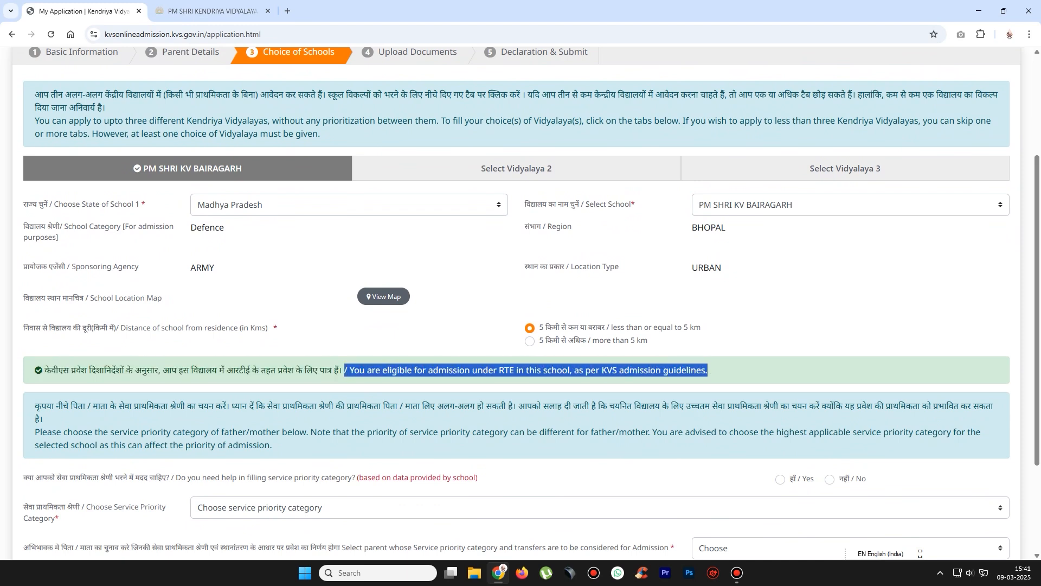
pyautogui.click(708, 370)
pyautogui.scroll(-3, 708, 370)
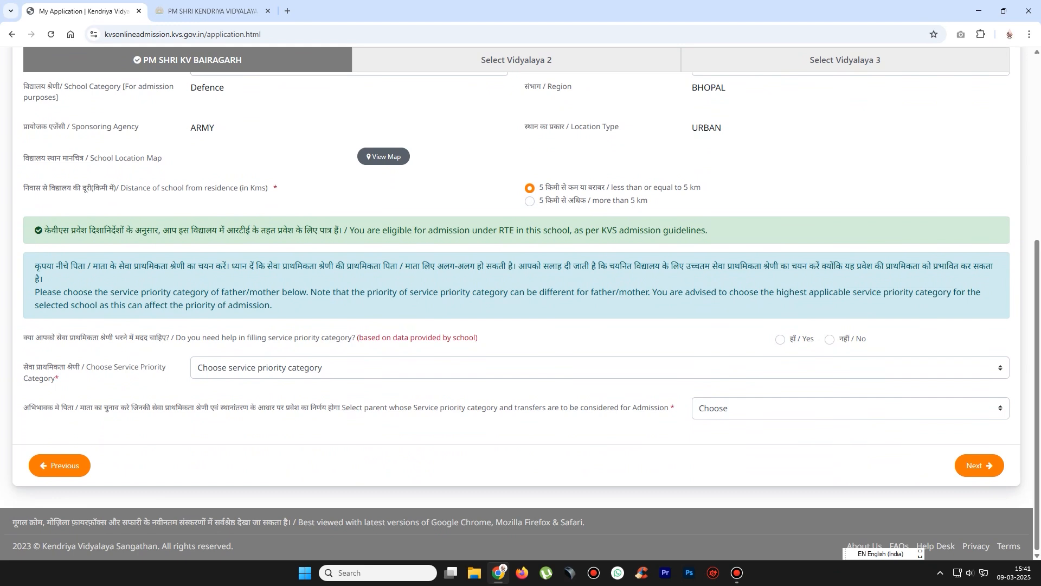
# - Answer No to help, choose service priority category 5 and parent Not Applicable
pyautogui.click(829, 339)
pyautogui.click(600, 367)
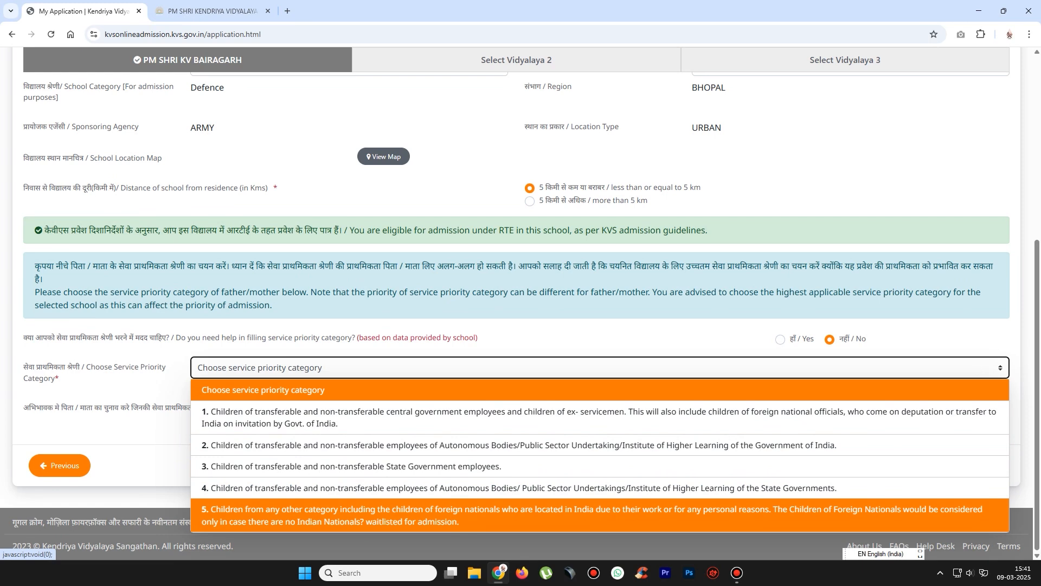
pyautogui.click(367, 521)
pyautogui.click(850, 407)
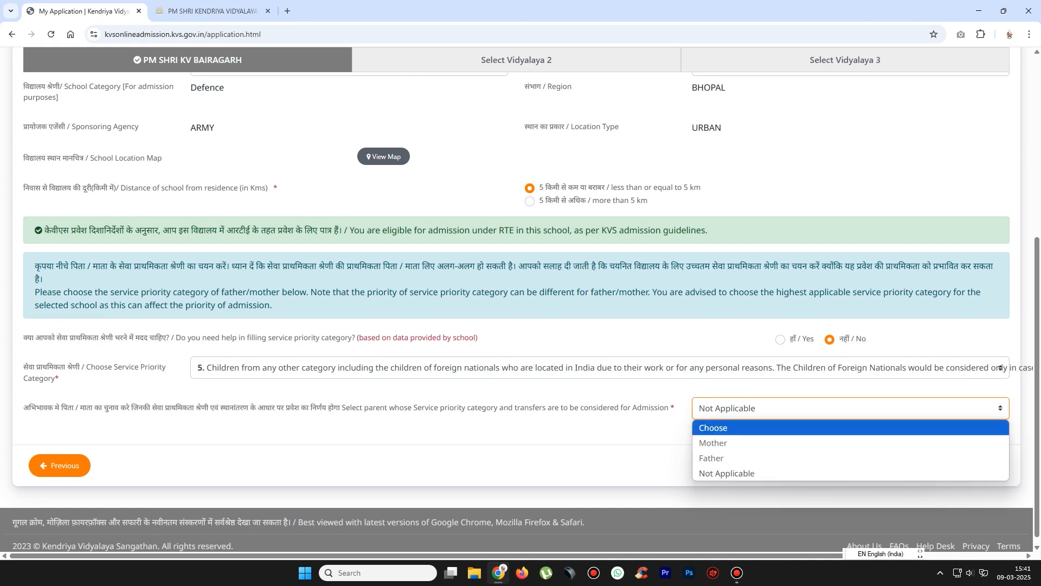
pyautogui.click(726, 473)
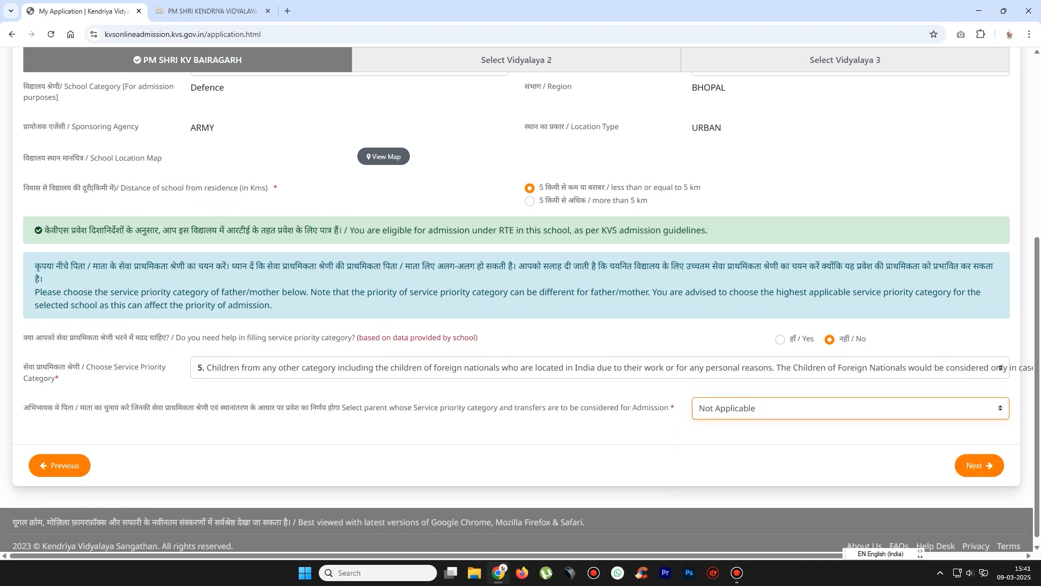
pyautogui.click(978, 468)
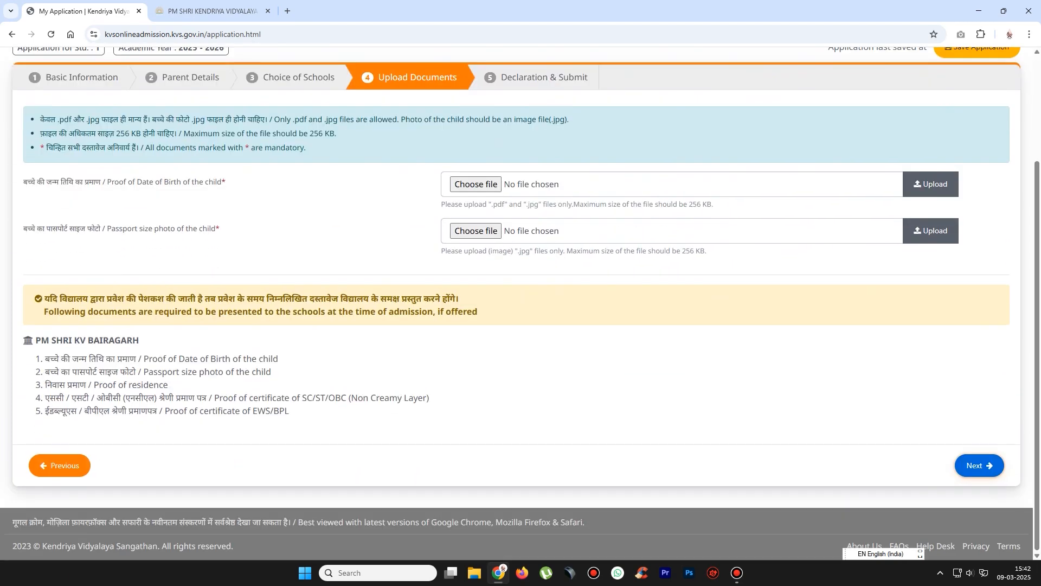
pyautogui.click(59, 466)
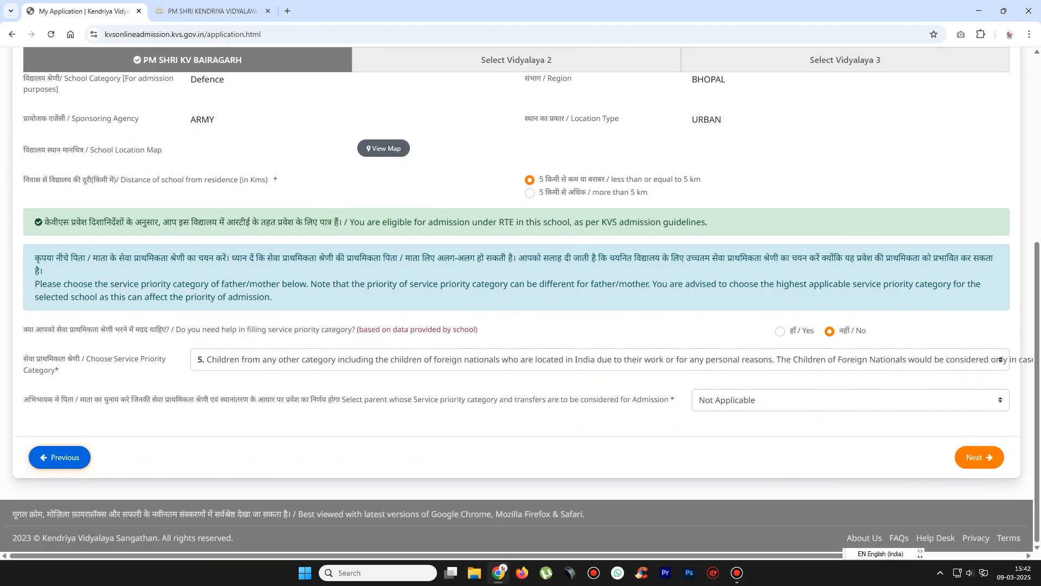
# - Make PM SHRI KV BHOPAL NO.1 in Madhya Pradesh the second Vidyalaya choice
pyautogui.scroll(-6, 516, 299)
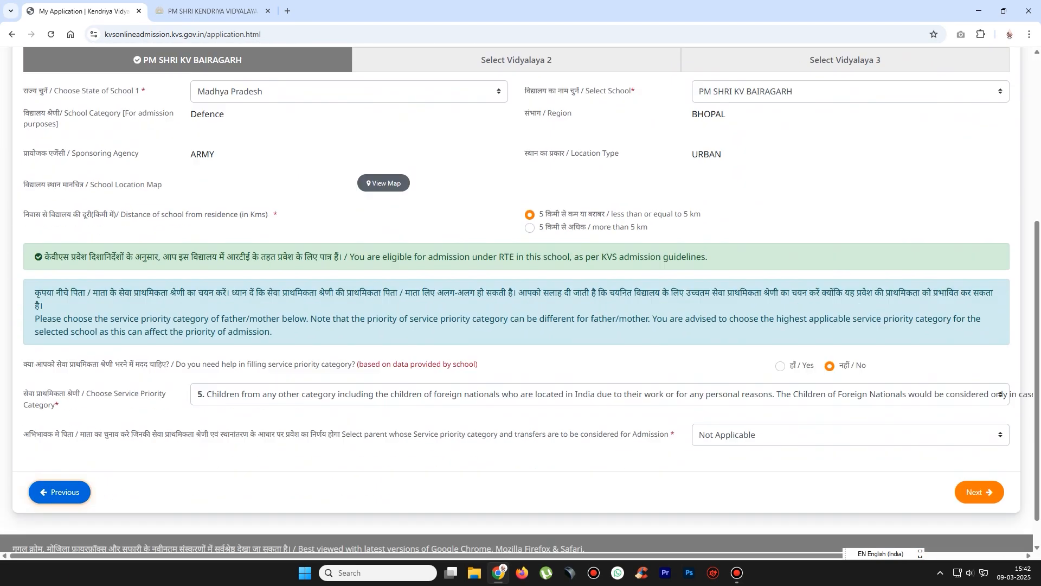
pyautogui.scroll(3, 521, 300)
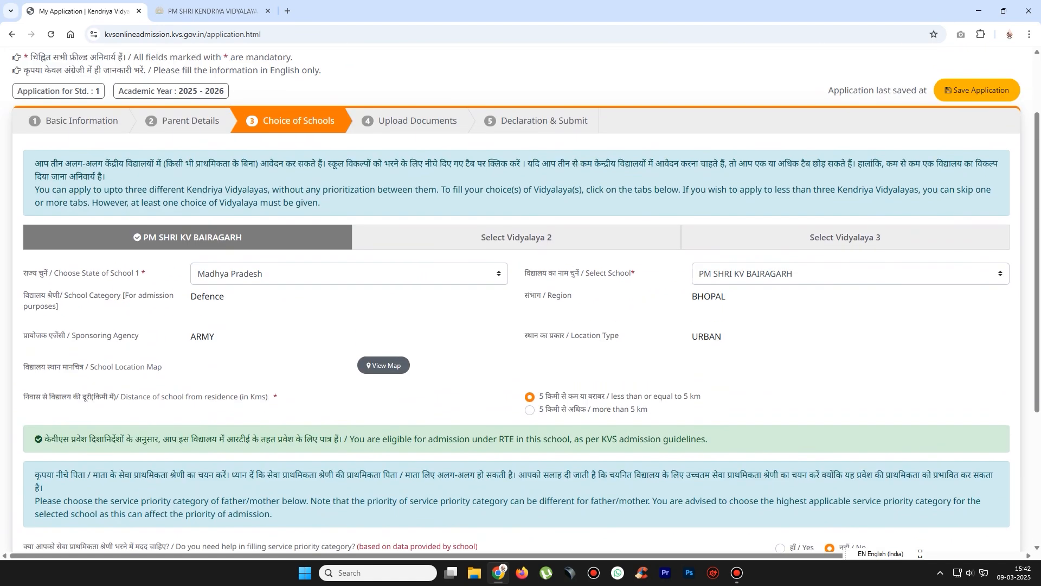
pyautogui.click(517, 237)
pyautogui.click(352, 368)
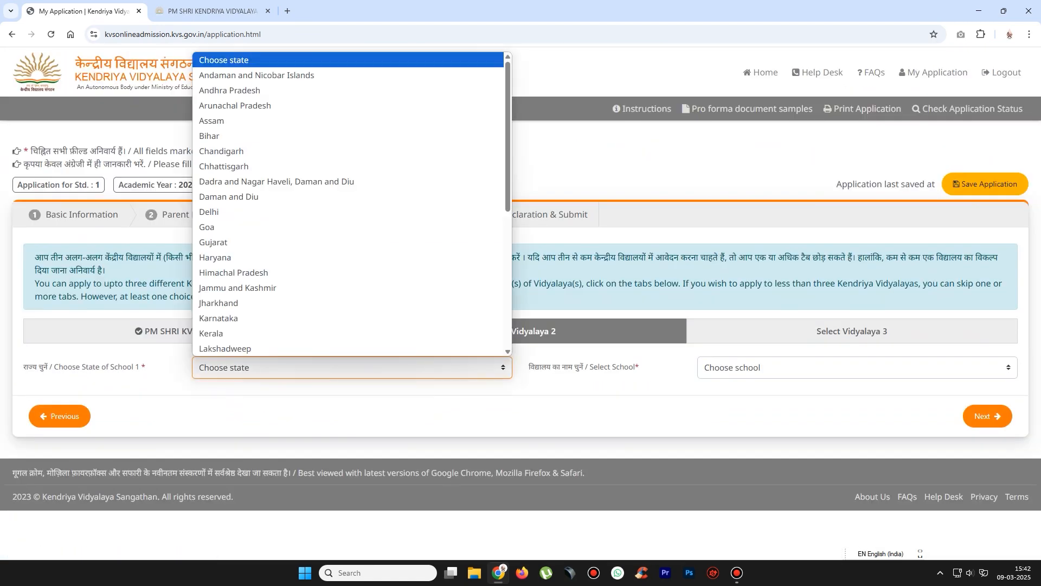
pyautogui.press('m')
pyautogui.press('Return')
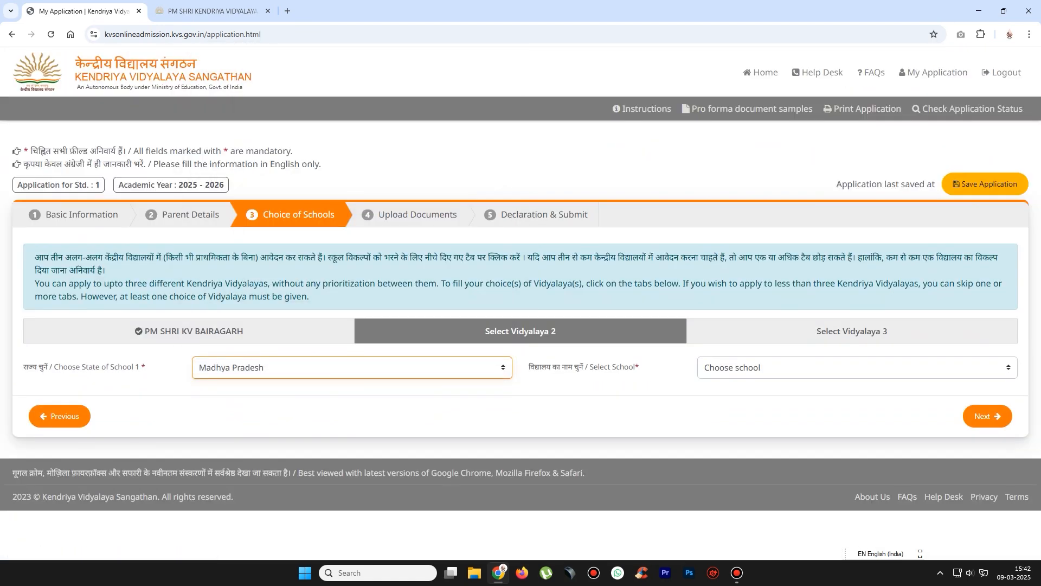
pyautogui.click(856, 367)
pyautogui.scroll(-12, 853, 165)
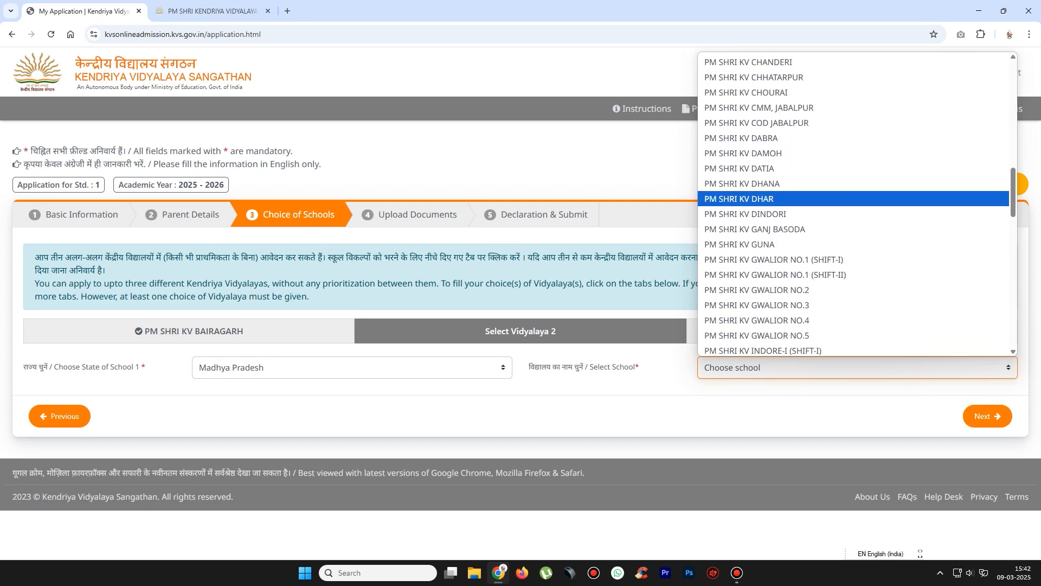
pyautogui.scroll(2, 853, 199)
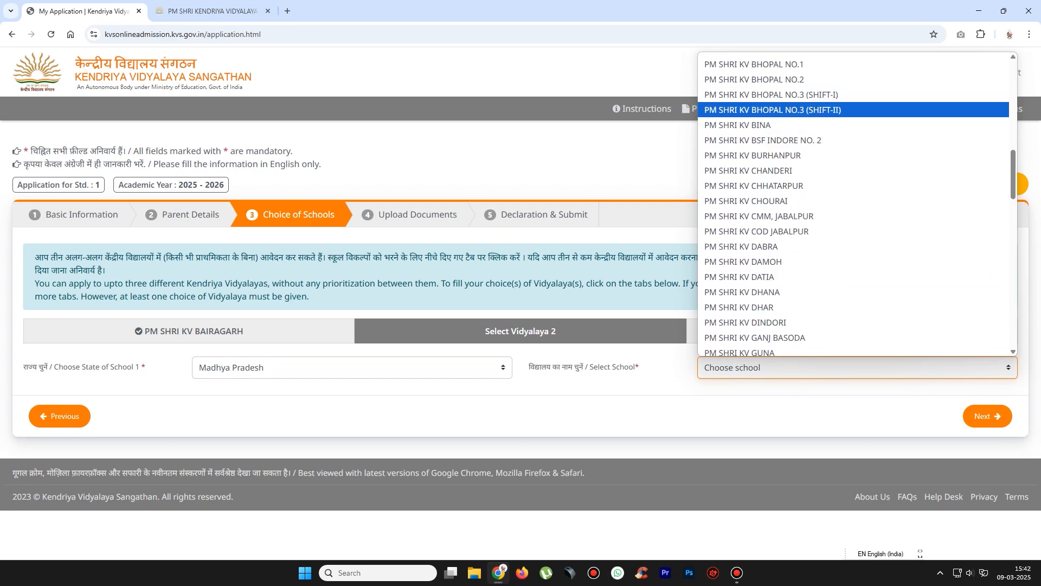
pyautogui.scroll(2, 853, 109)
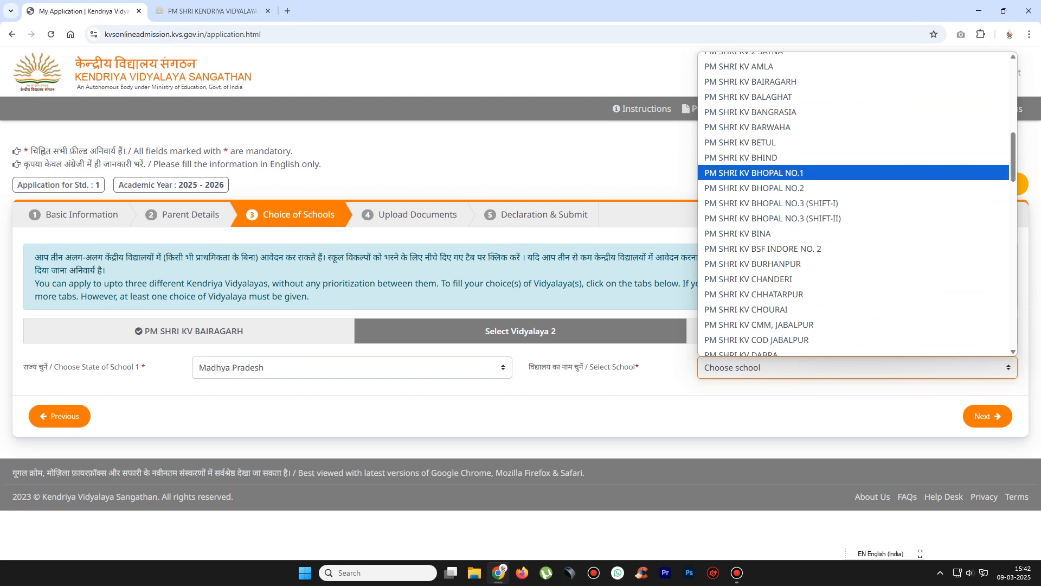
pyautogui.click(754, 173)
# - Set the second choice's distance to more than 5 km and service priority category 5
pyautogui.scroll(-3, 753, 172)
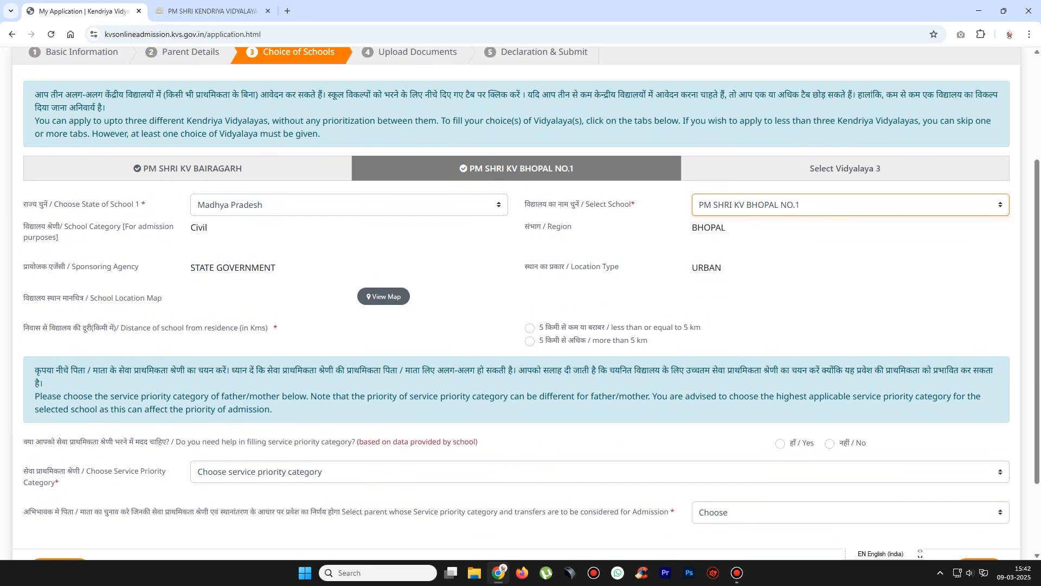
pyautogui.click(530, 341)
pyautogui.scroll(-3, 530, 340)
pyautogui.click(596, 367)
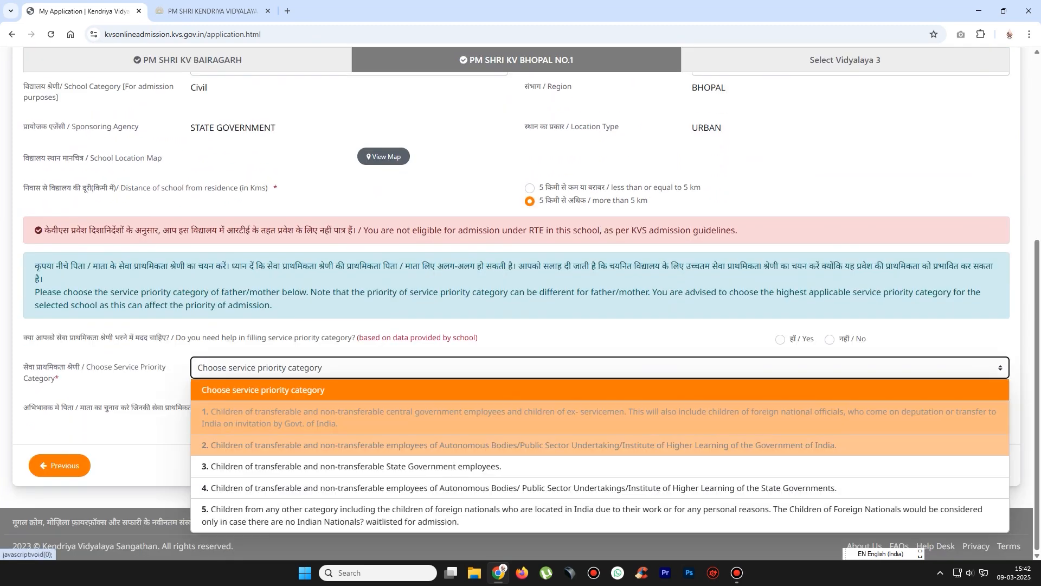
pyautogui.click(543, 514)
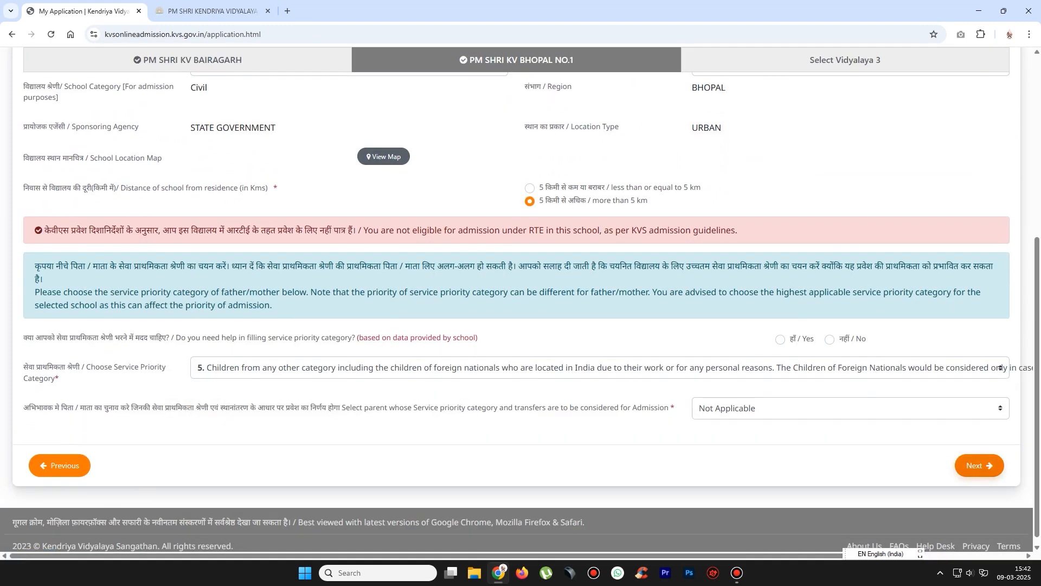
pyautogui.scroll(3, 516, 304)
# - Make PM SHRI KV BHOPAL NO.2 in Madhya Pradesh the third Vidyalaya choice
pyautogui.click(845, 190)
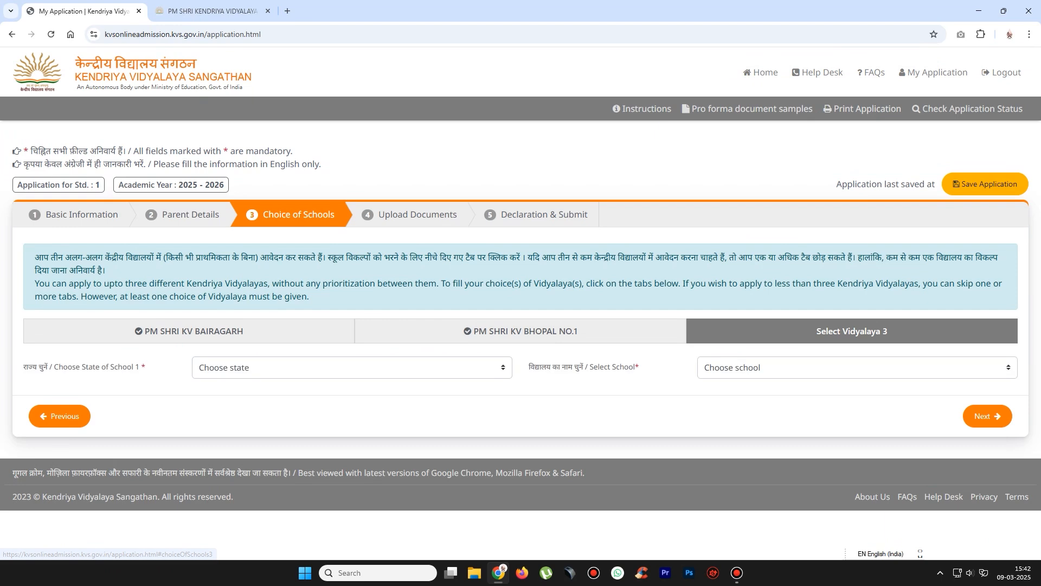
pyautogui.click(352, 367)
pyautogui.press('m')
pyautogui.press('Return')
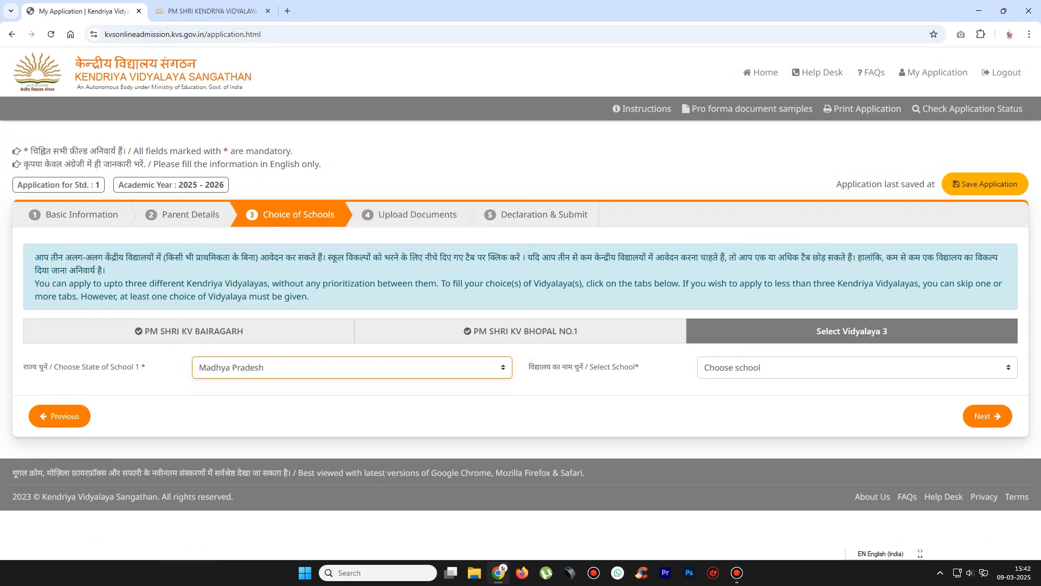
pyautogui.click(856, 367)
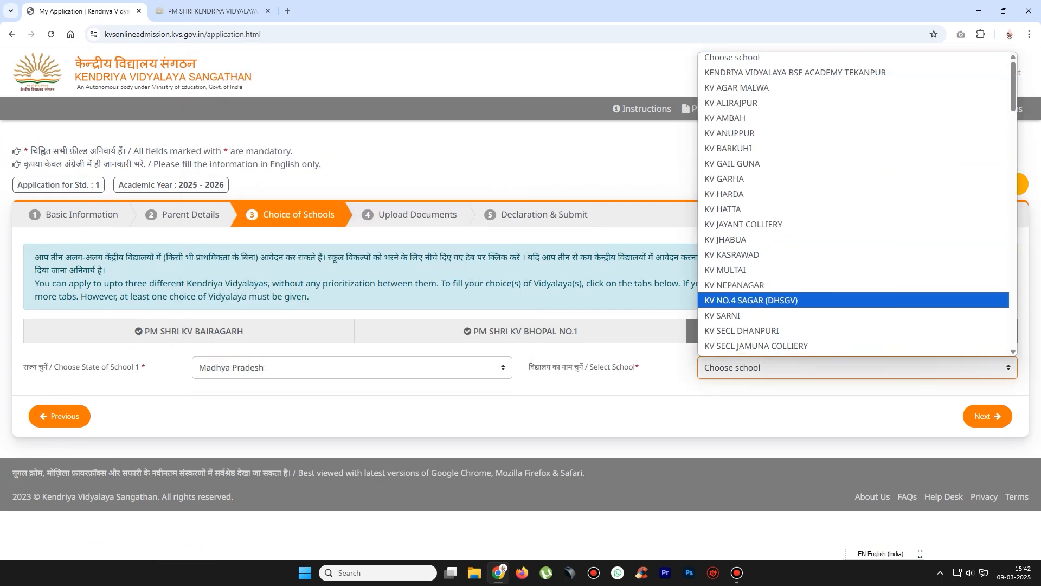
pyautogui.scroll(-4, 857, 301)
pyautogui.scroll(-2, 854, 217)
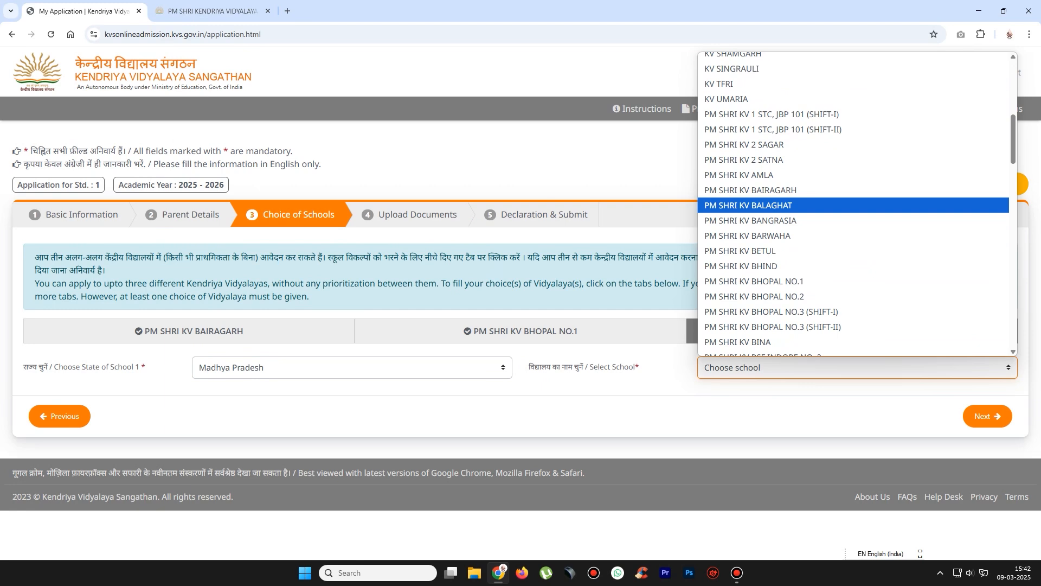
pyautogui.press('Down')
pyautogui.press('Down')
pyautogui.press('Down')
pyautogui.press('Down')
pyautogui.press('Down')
pyautogui.press('Down')
pyautogui.press('Return')
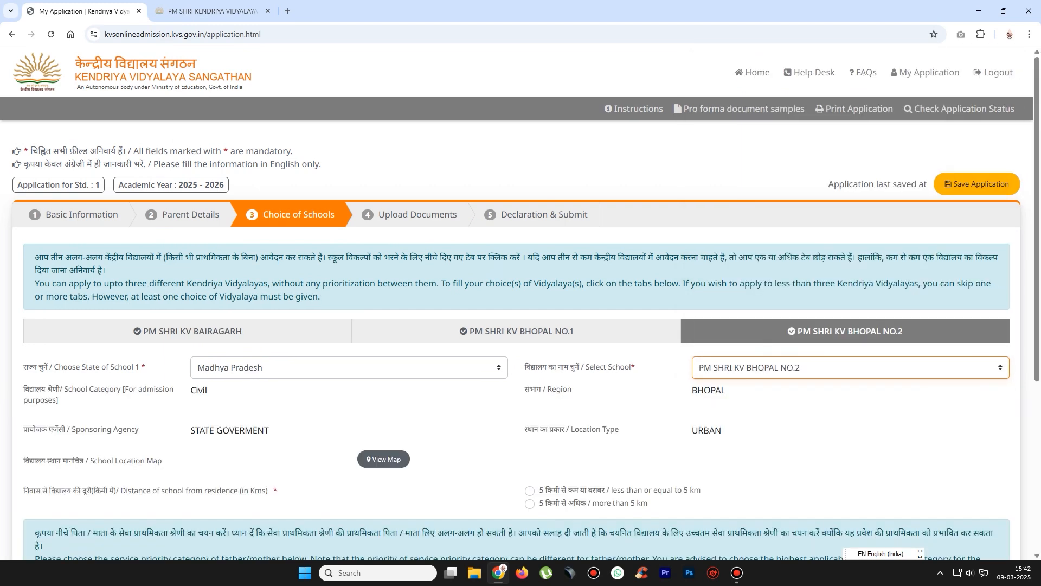
# - Set the third choice to more than 5 km, category 5, No help, and proceed to Upload Documents
pyautogui.scroll(-4, 520, 303)
pyautogui.click(529, 287)
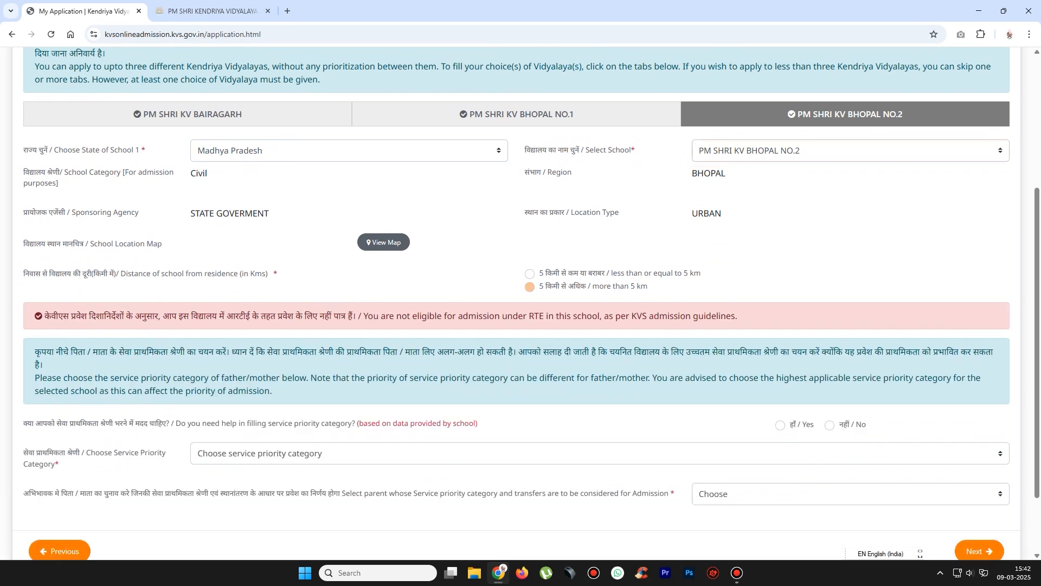
pyautogui.scroll(-2, 521, 304)
pyautogui.click(599, 367)
pyautogui.click(600, 514)
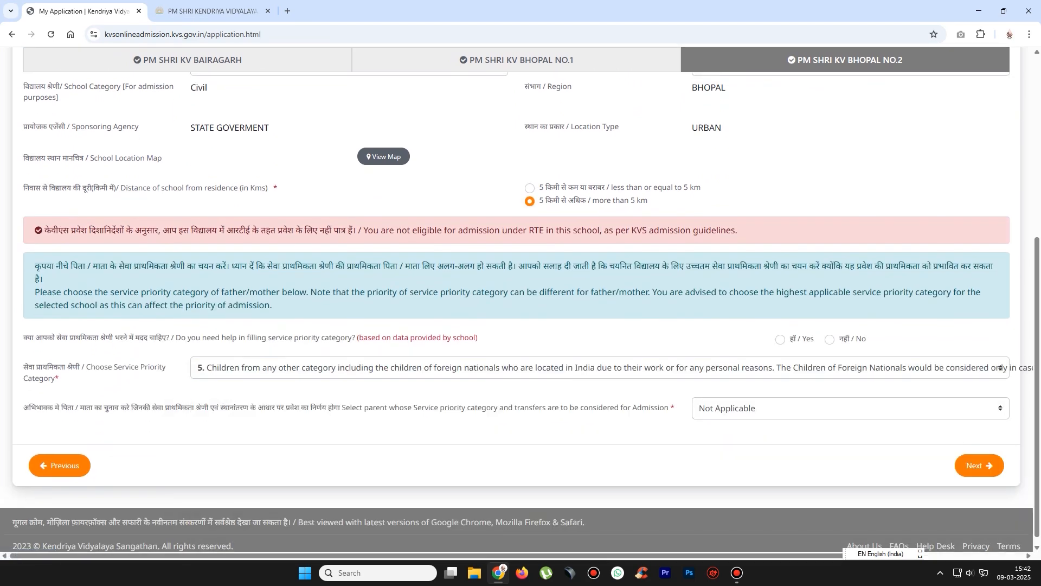
pyautogui.click(842, 335)
pyautogui.click(980, 465)
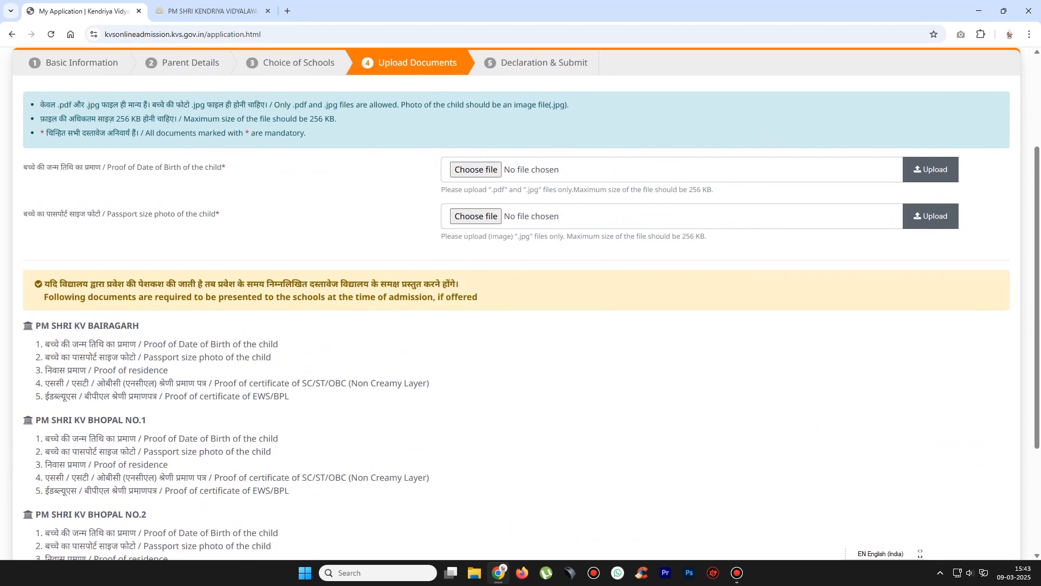
# - Point out the birth-date proof and passport photo rows on the Upload Documents page
pyautogui.moveTo(80, 326); pyautogui.dragTo(140, 325)
pyautogui.click(140, 326)
pyautogui.moveTo(103, 439); pyautogui.dragTo(158, 439)
pyautogui.click(157, 438)
pyautogui.scroll(-1, 157, 438)
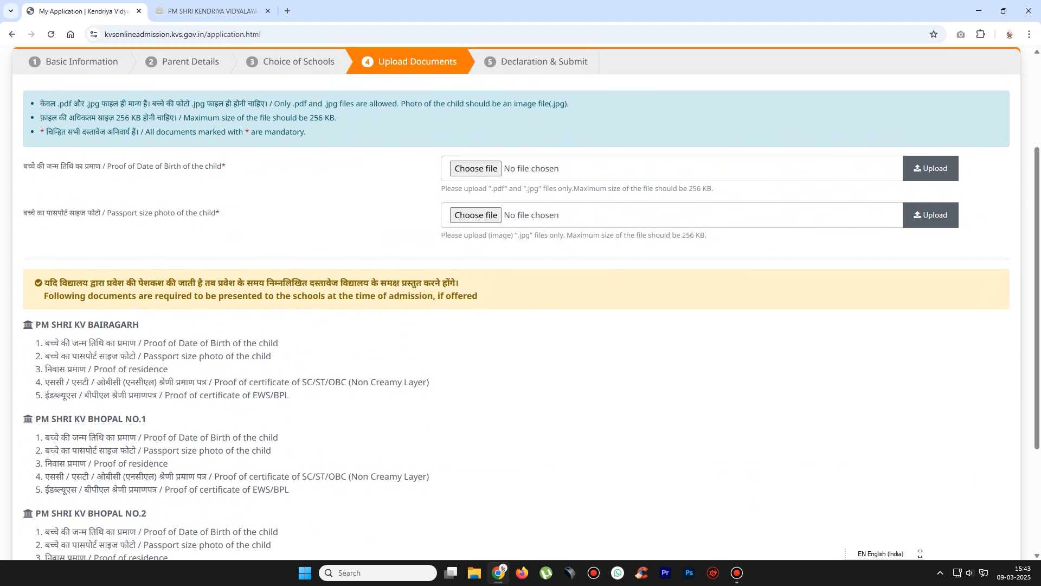
pyautogui.scroll(-2, 158, 438)
pyautogui.moveTo(100, 351); pyautogui.dragTo(147, 351)
pyautogui.click(146, 351)
pyautogui.scroll(4, 147, 351)
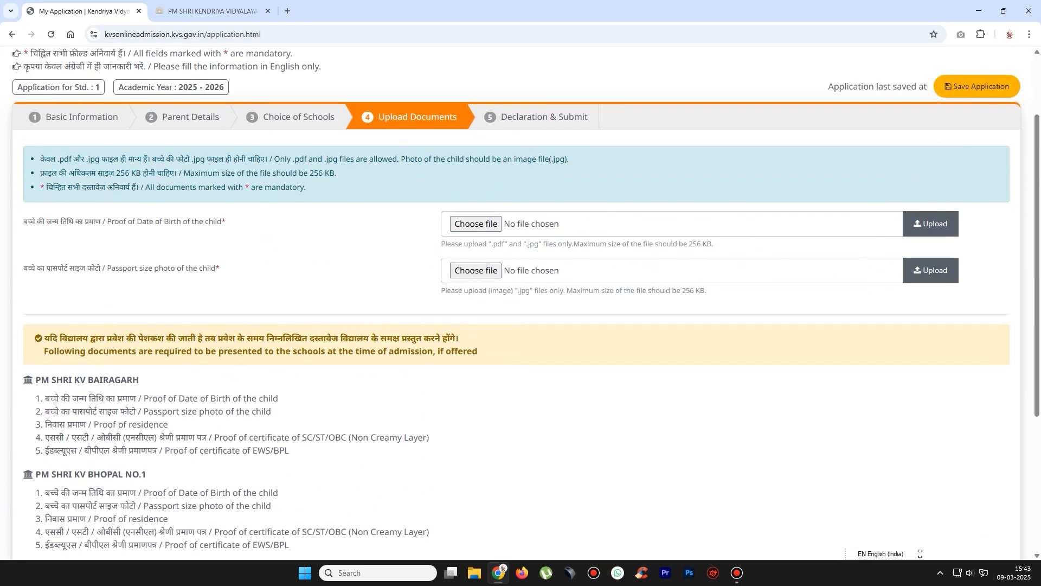
pyautogui.moveTo(23, 221); pyautogui.dragTo(104, 221)
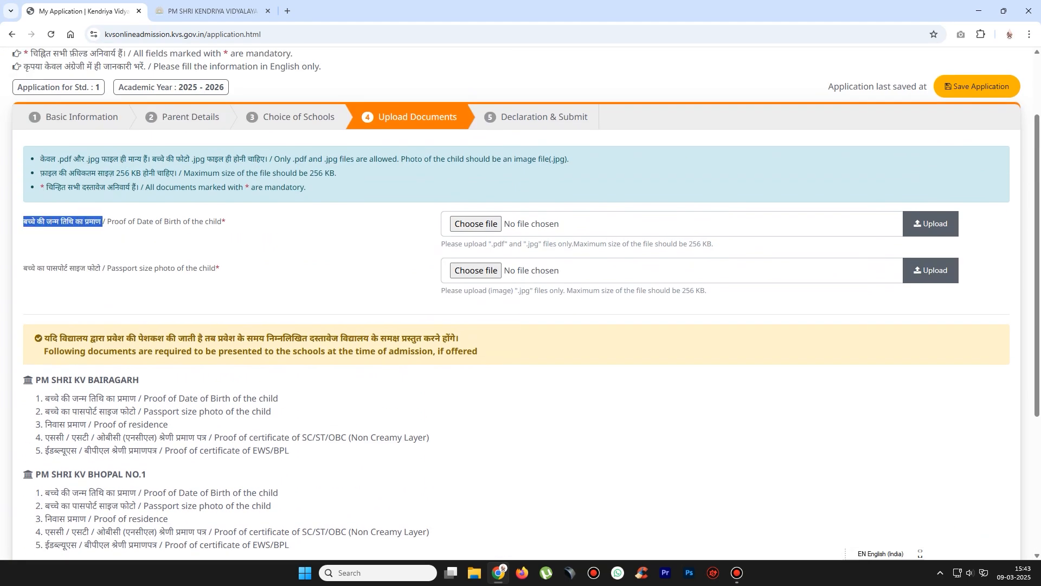
pyautogui.click(104, 222)
pyautogui.moveTo(23, 268); pyautogui.dragTo(106, 268)
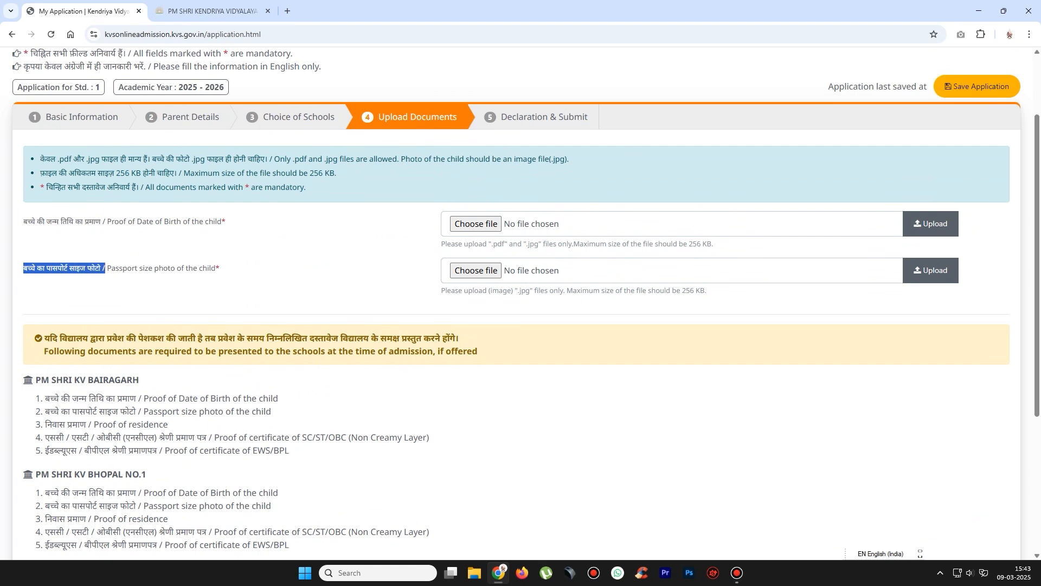
pyautogui.click(105, 268)
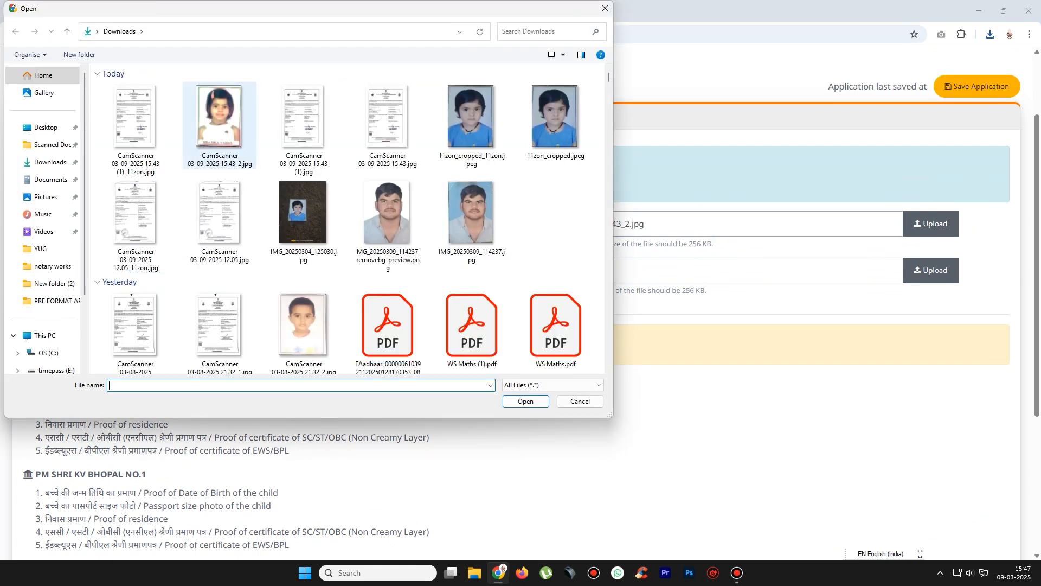
# - Choose CamScanner 03-09-2025 15.43_2.jpg as birth-date proof and CamScanner 03-09-2025 15.43 (1)_11zon.jpg as photo
pyautogui.doubleClick(219, 125)
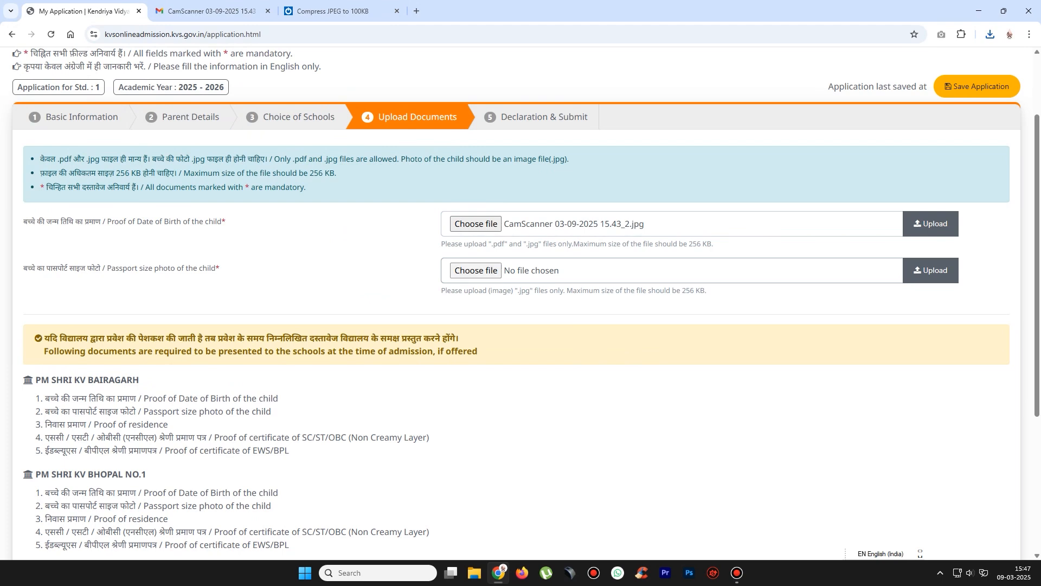
pyautogui.click(476, 270)
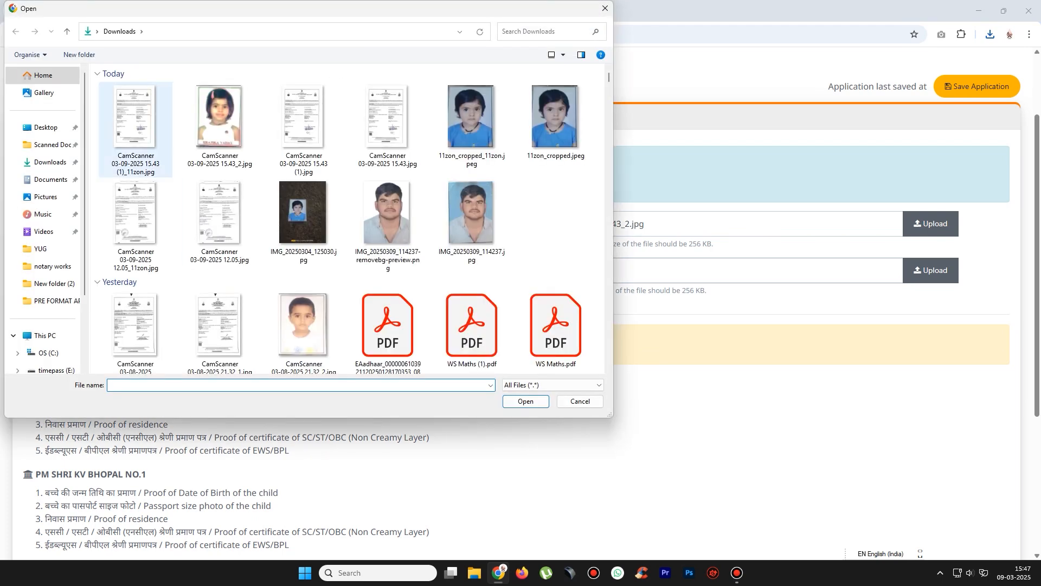
pyautogui.doubleClick(135, 117)
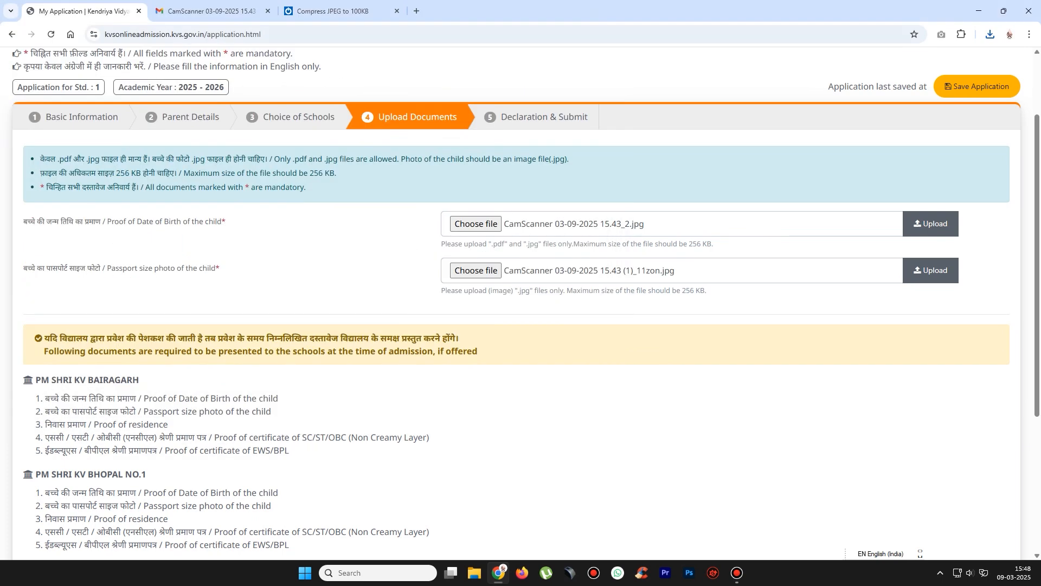
pyautogui.click(342, 11)
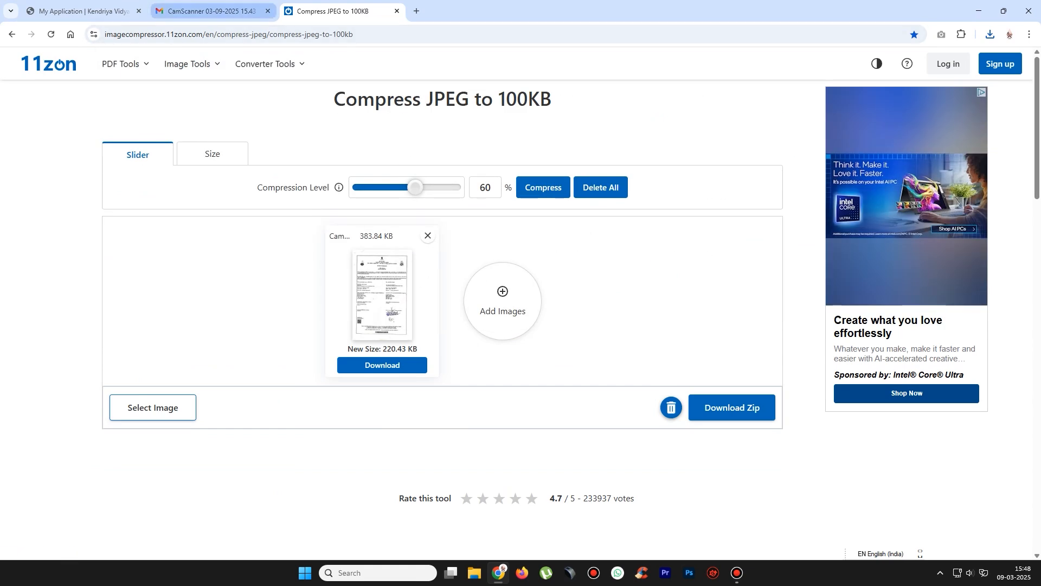
pyautogui.click(212, 10)
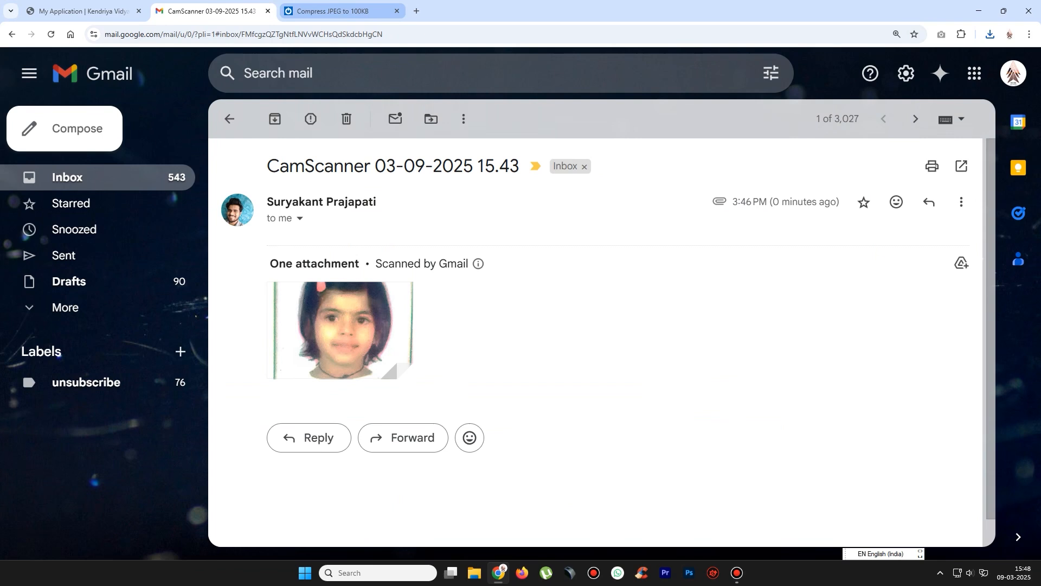
pyautogui.click(82, 11)
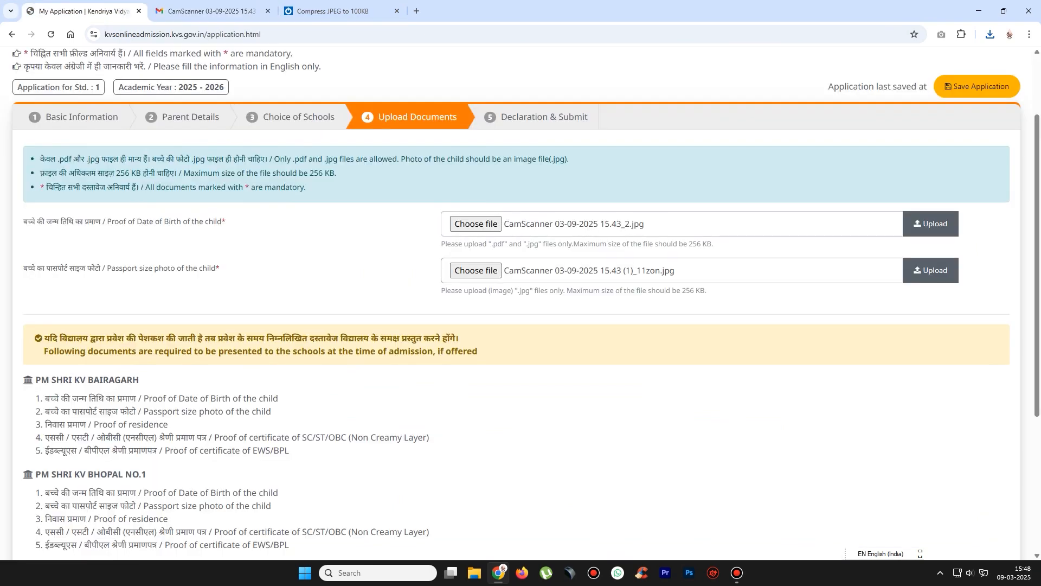
# - Upload the birth-date proof and passport photo files, then continue to Declaration & Submit
pyautogui.click(931, 223)
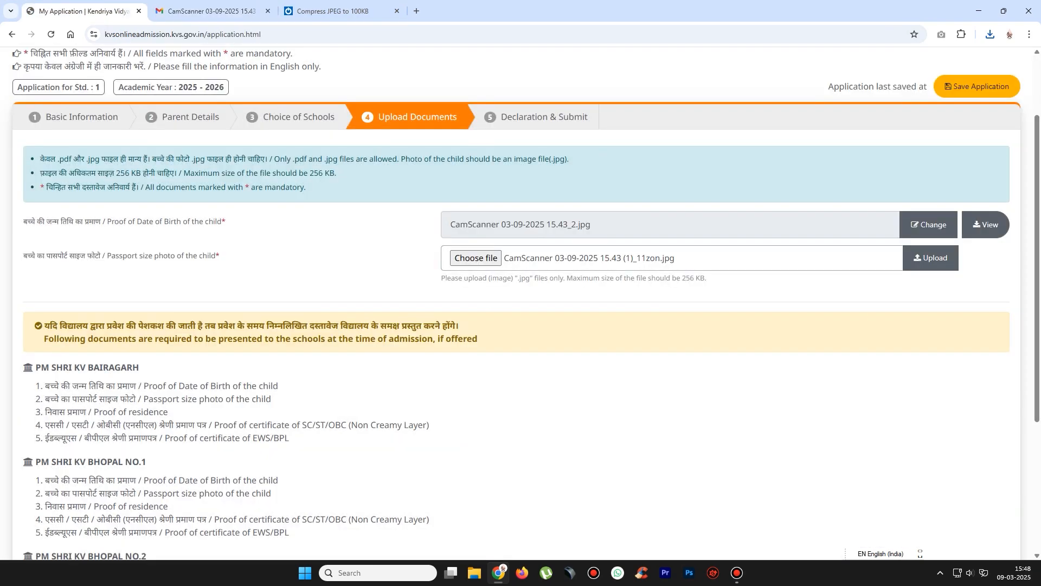
pyautogui.click(930, 258)
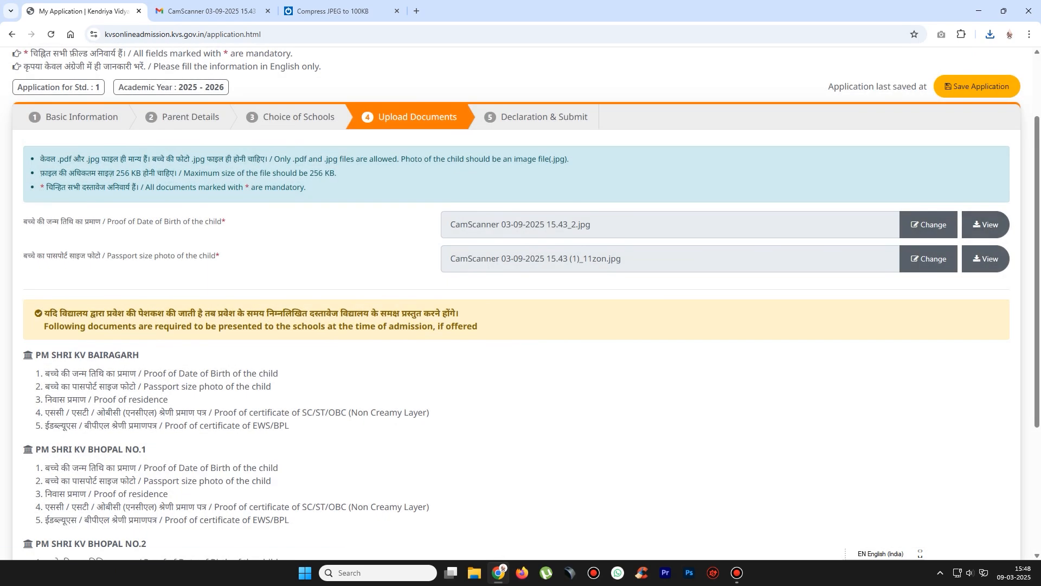
pyautogui.scroll(-4, 520, 304)
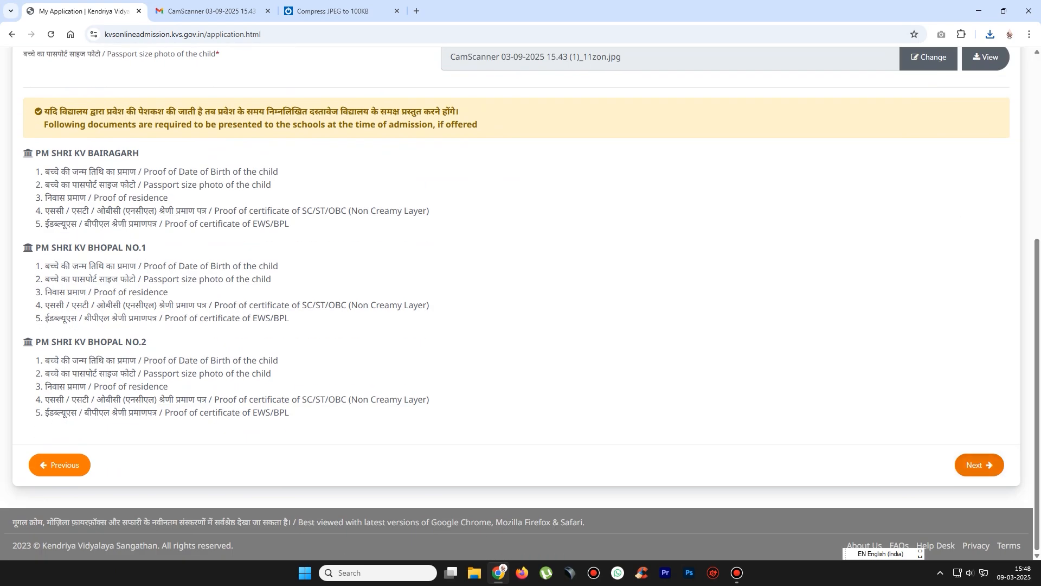
pyautogui.click(980, 465)
# - Agree to the declaration, save the application, and open its preview for PM SHRI KV BAIRAGARH
pyautogui.click(28, 407)
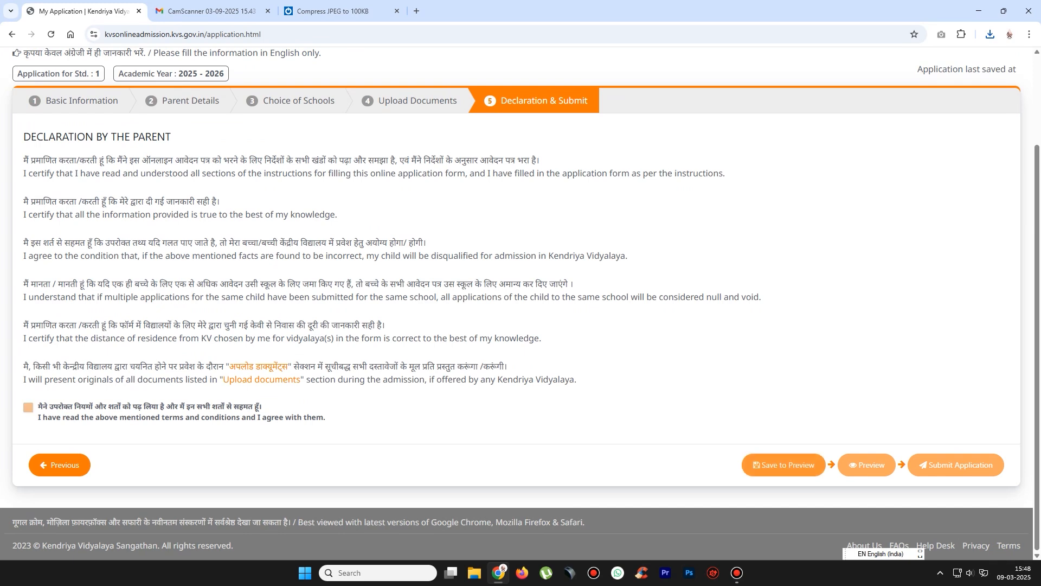
pyautogui.click(783, 464)
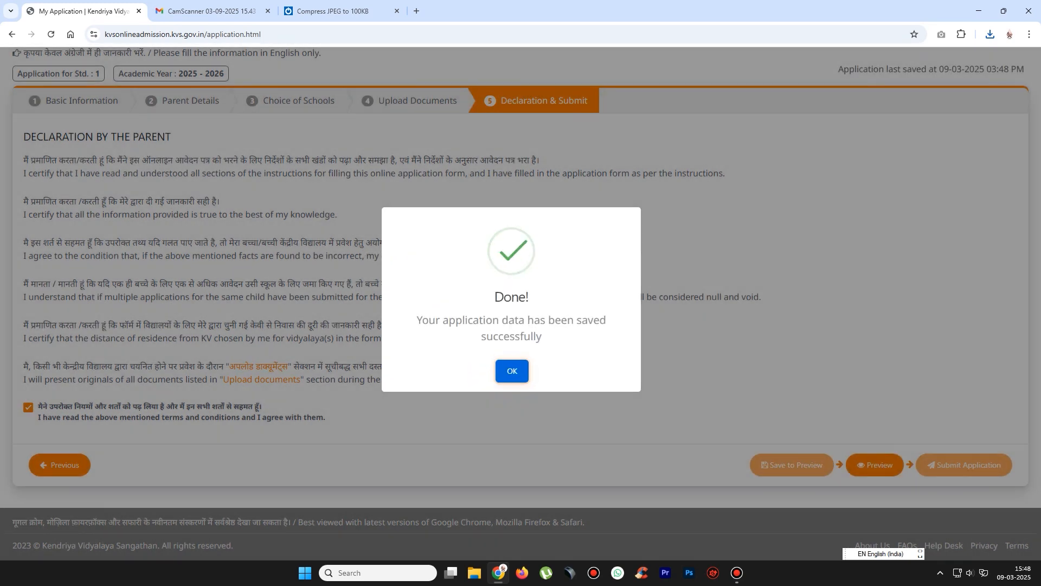
pyautogui.press('Return')
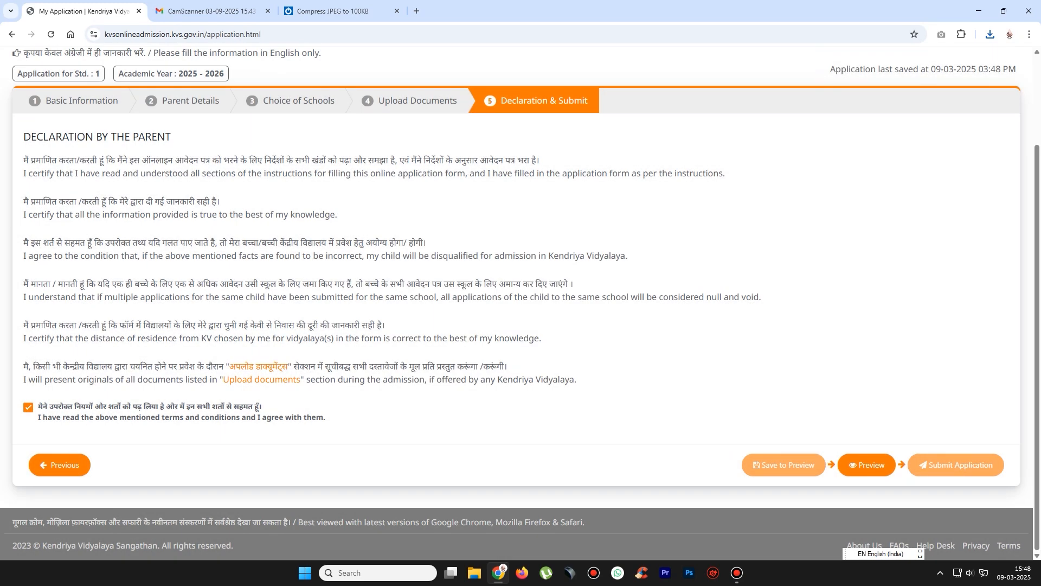
pyautogui.click(866, 465)
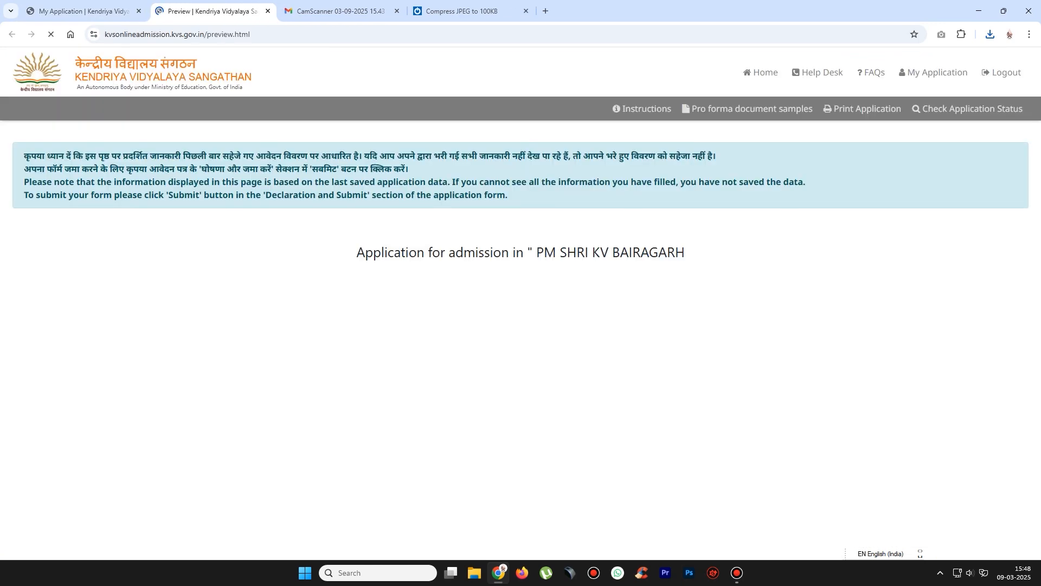
pyautogui.scroll(-3, 521, 304)
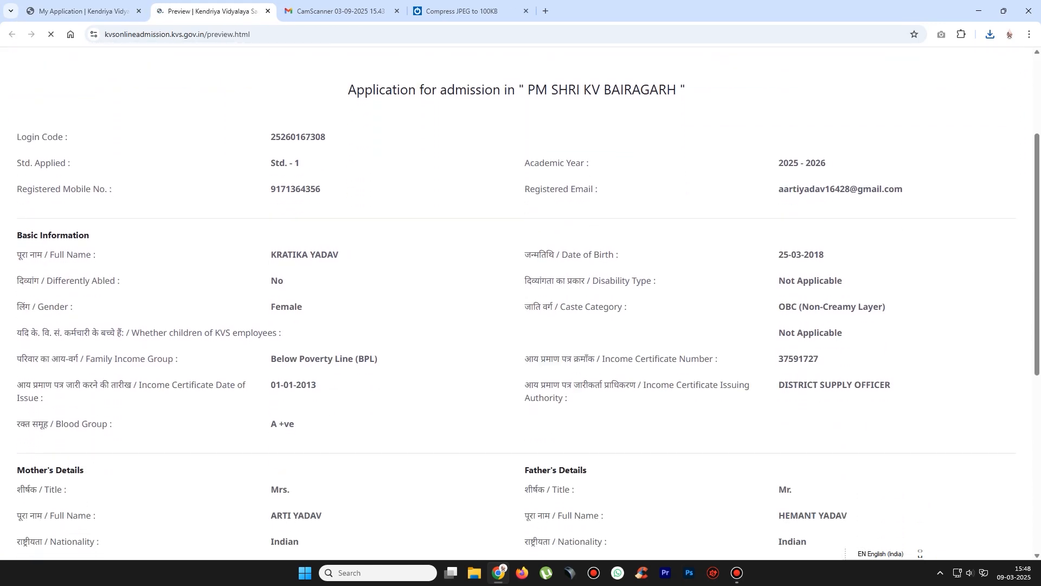
pyautogui.scroll(-18, 521, 304)
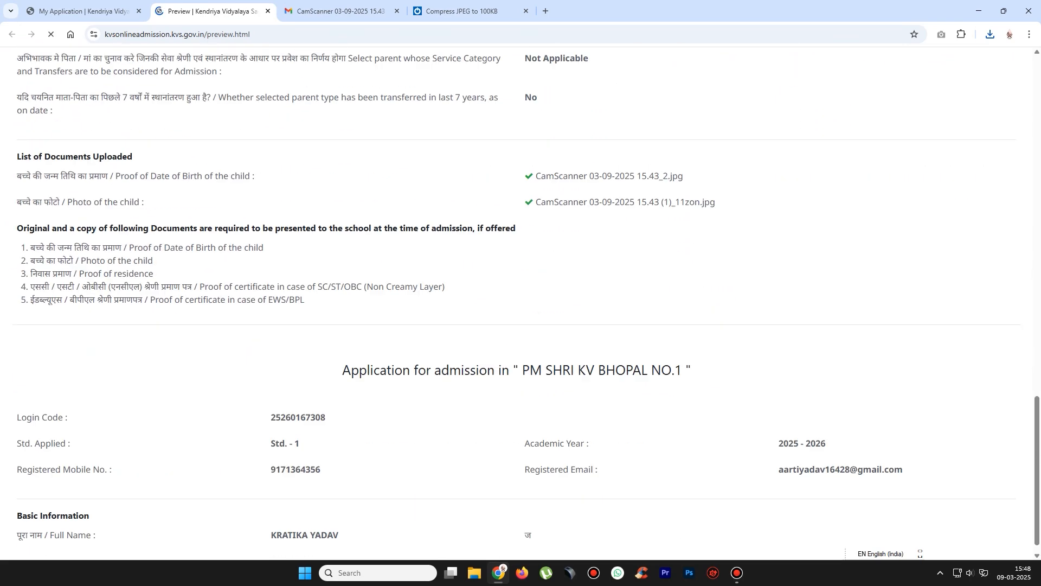
pyautogui.scroll(9, 520, 304)
pyautogui.scroll(14, 520, 304)
pyautogui.scroll(-7, 521, 303)
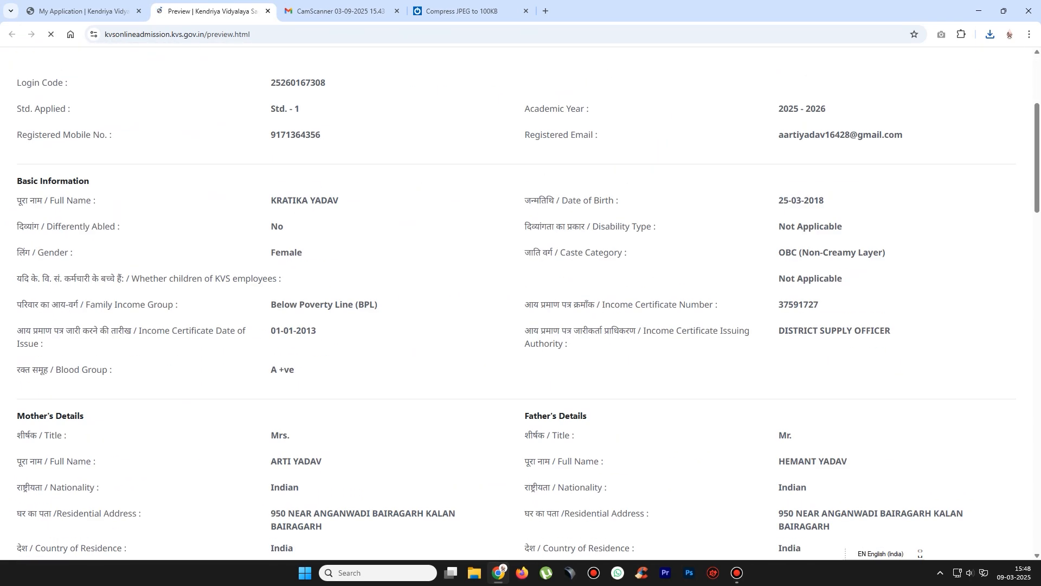
pyautogui.scroll(3, 521, 304)
pyautogui.click(737, 572)
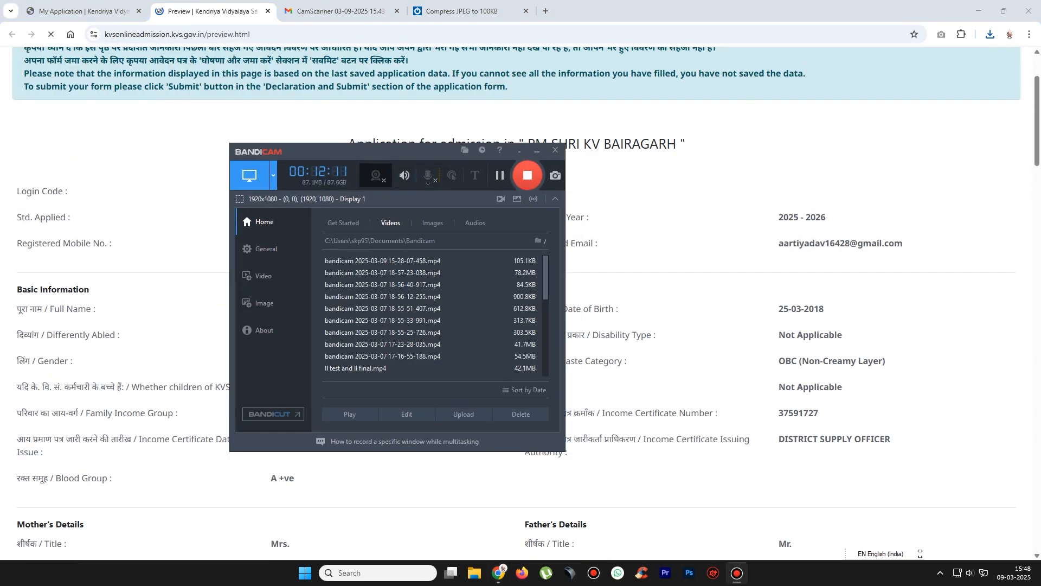